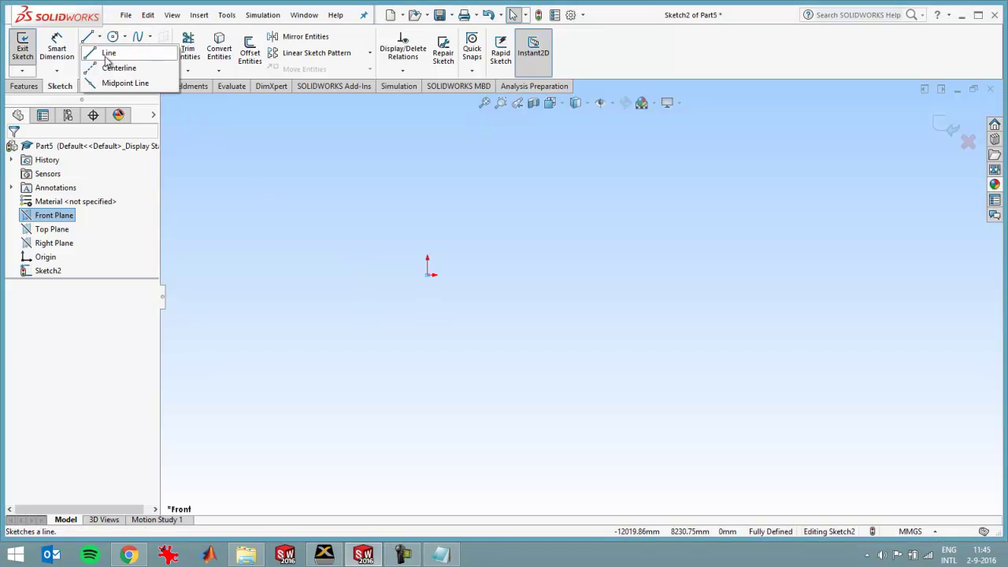
Draw a four-segment horizontal construction centerline starting at the origin.
click(118, 66)
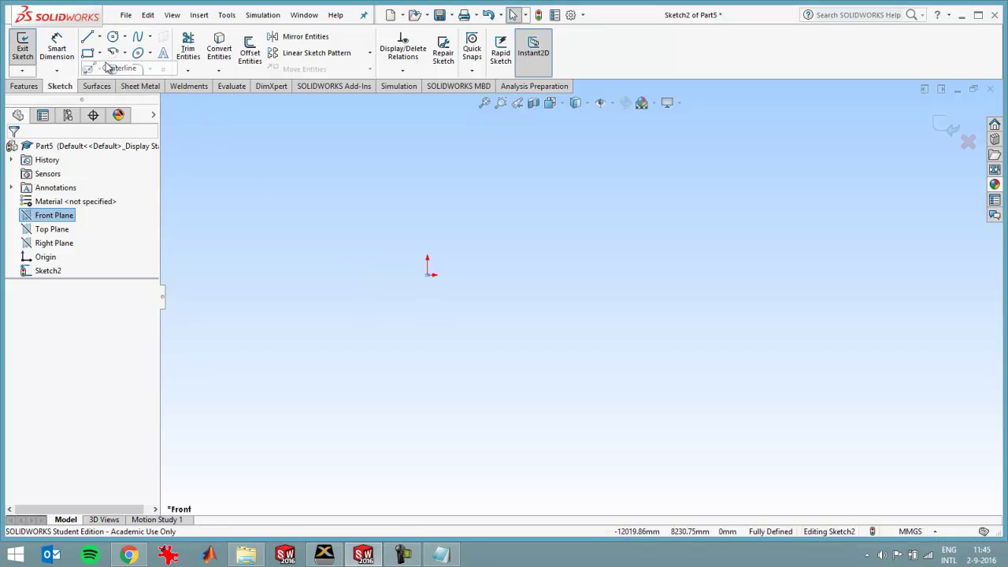
click(428, 274)
click(546, 275)
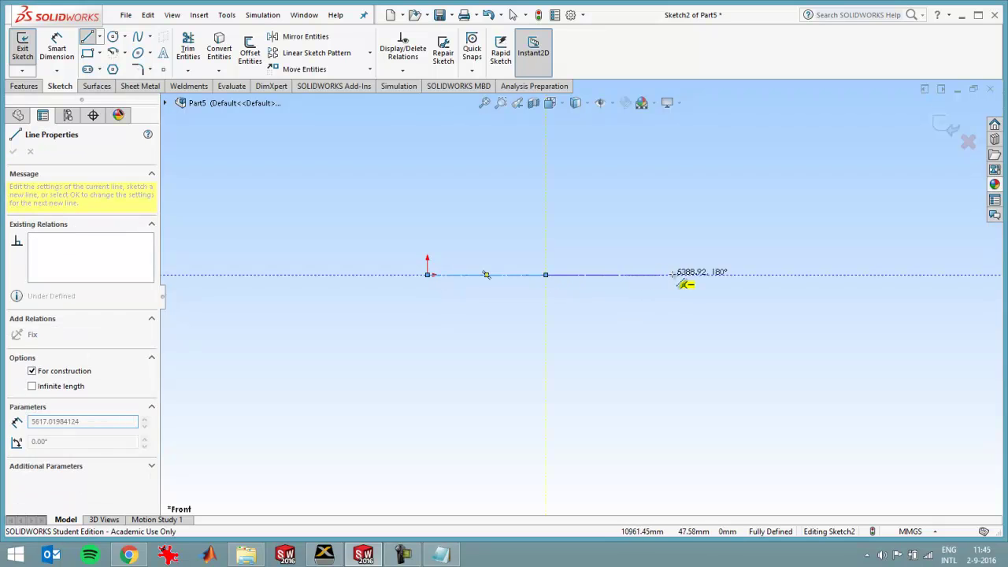
click(674, 274)
click(811, 274)
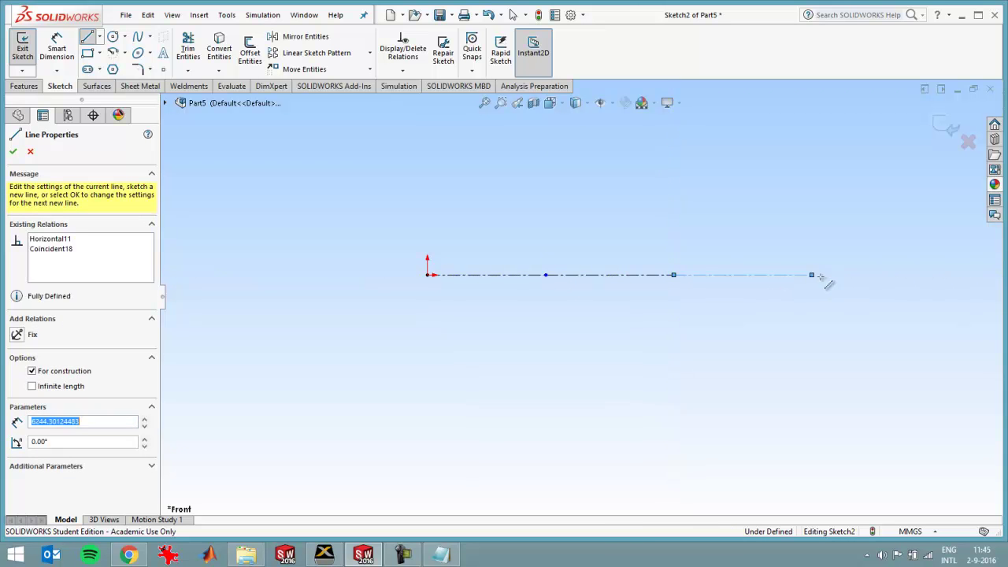
double_click(928, 274)
key(Escape)
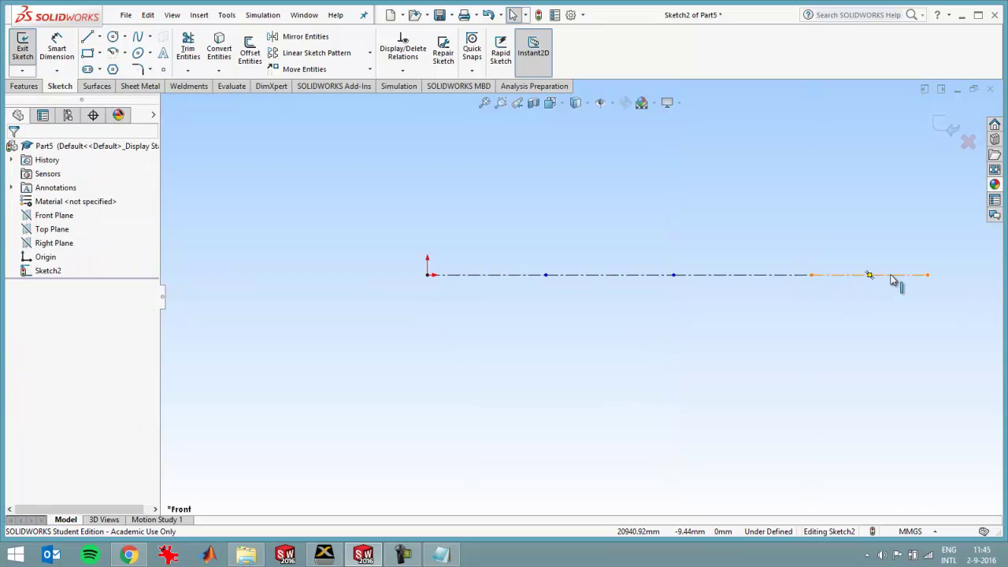
Make all four centerline segments equal in length.
click(893, 275)
ctrl+click(654, 275)
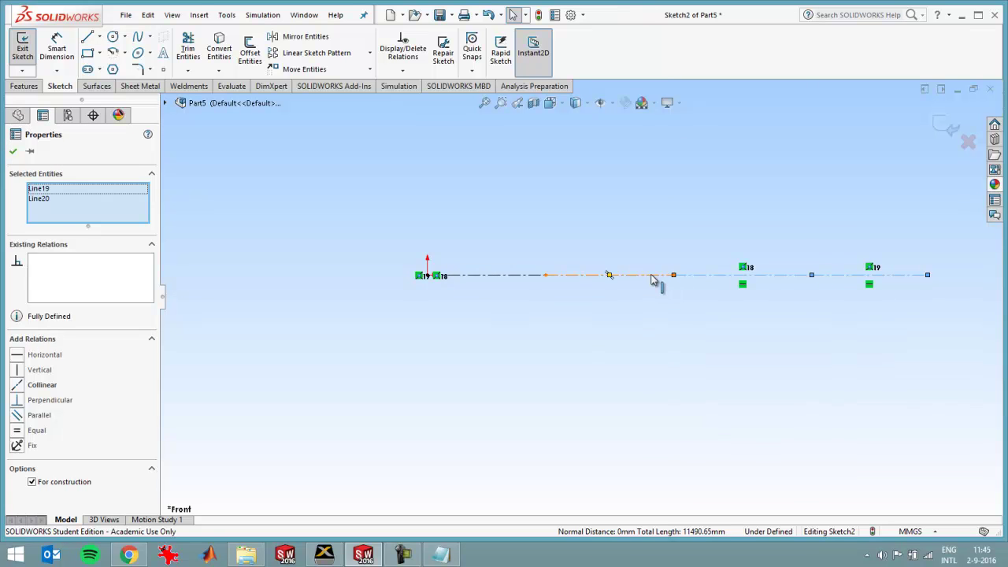
click(543, 276)
key(ctrl+a)
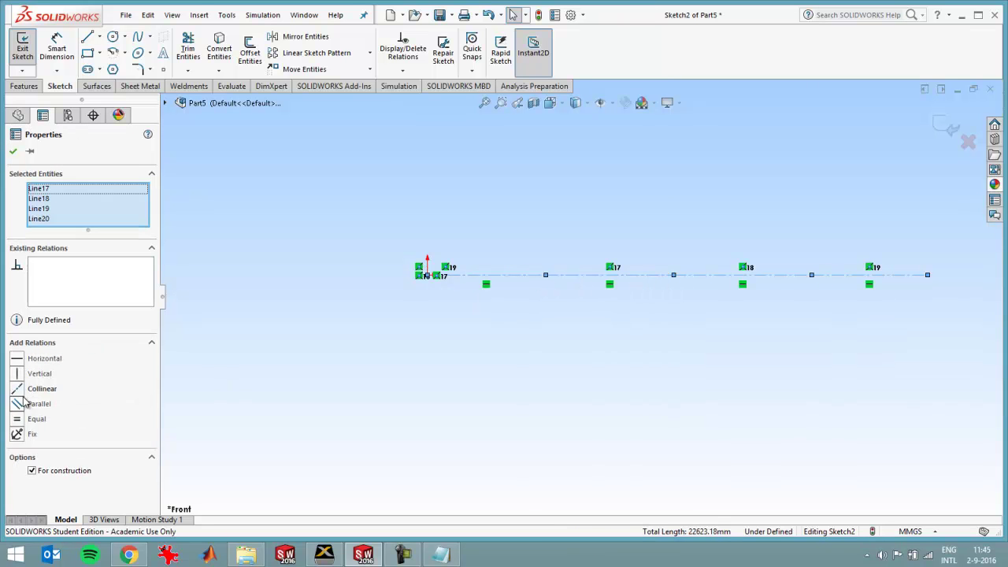
click(19, 422)
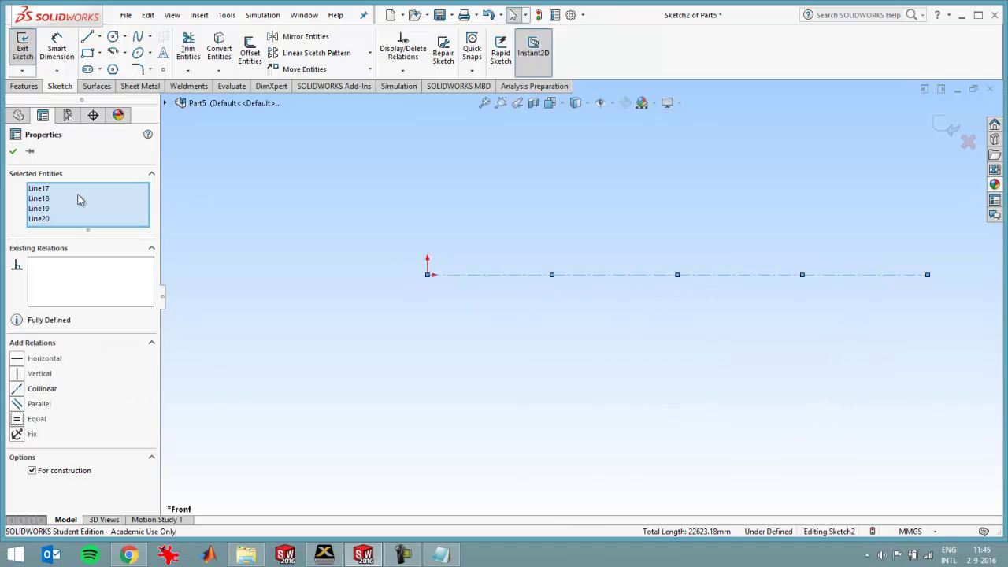
Dimension the centerline's overall length to 20000 mm.
click(68, 57)
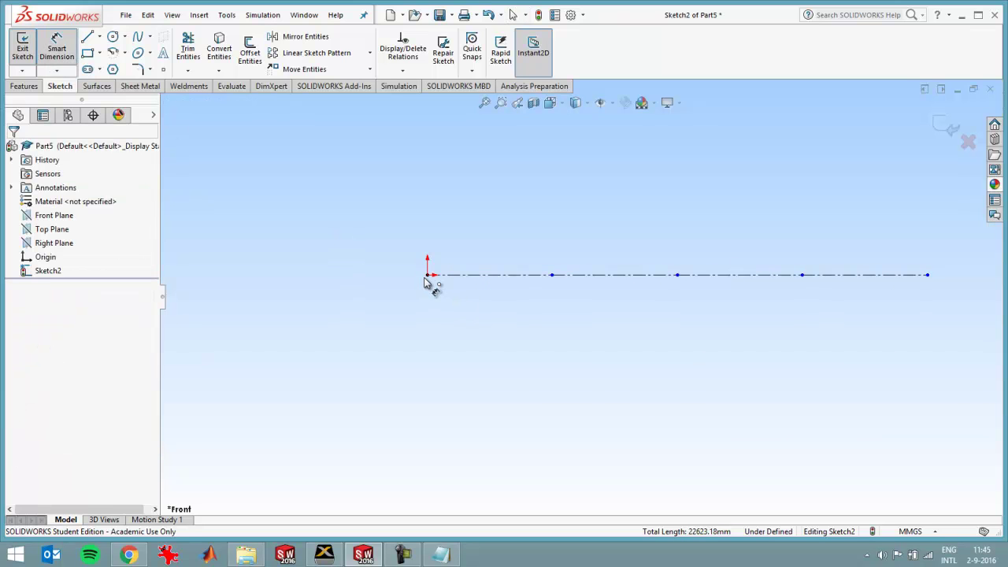
click(427, 275)
click(928, 276)
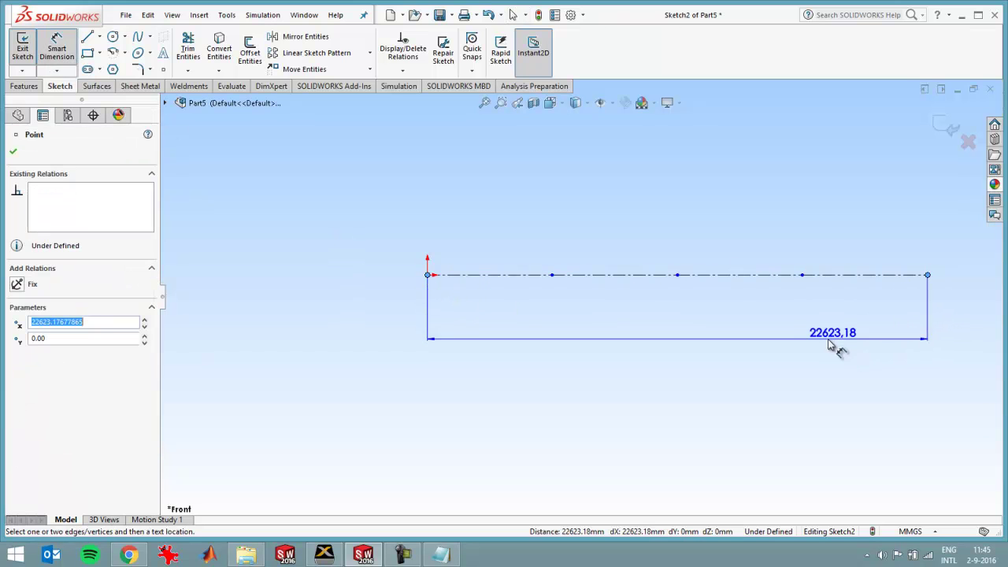
click(772, 348)
text(20000)
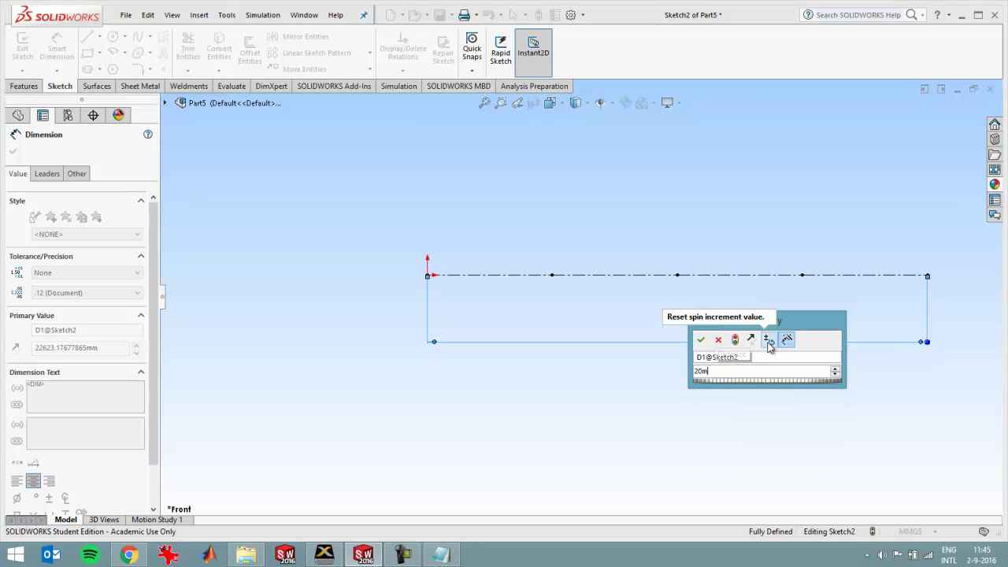
key(Return)
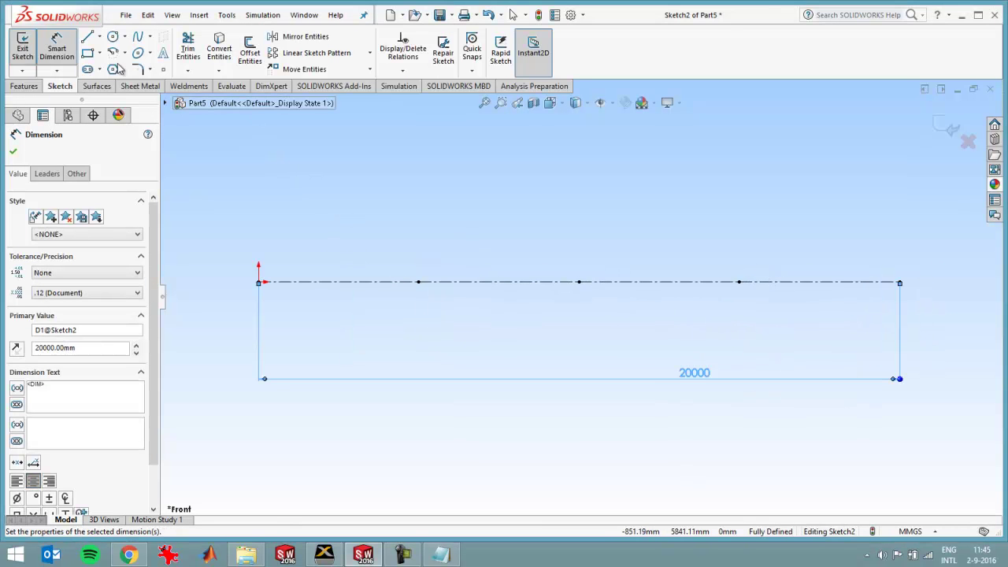
Draw a top centerline with a right end line down to the base, made vertical.
click(100, 39)
click(115, 65)
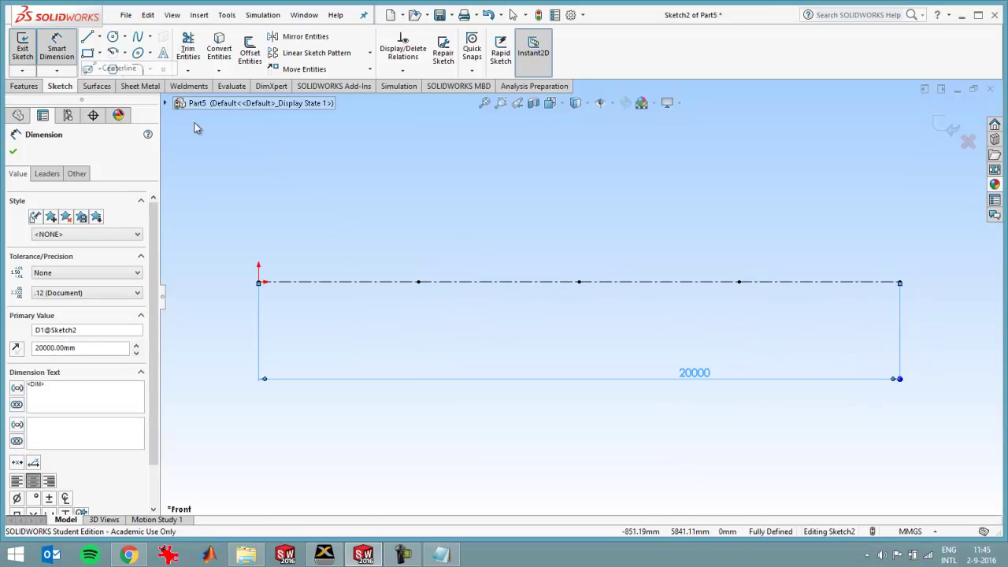
click(337, 168)
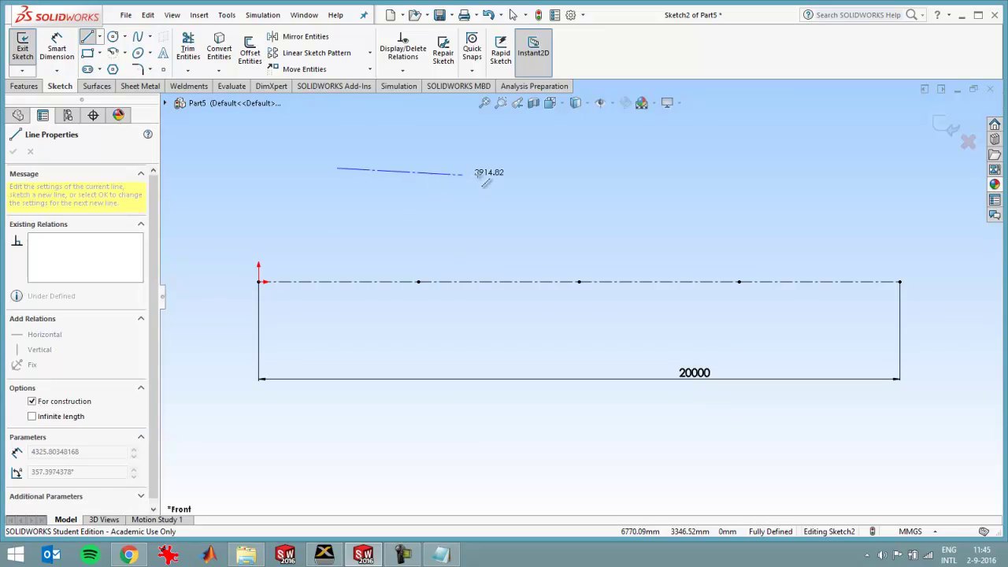
click(646, 167)
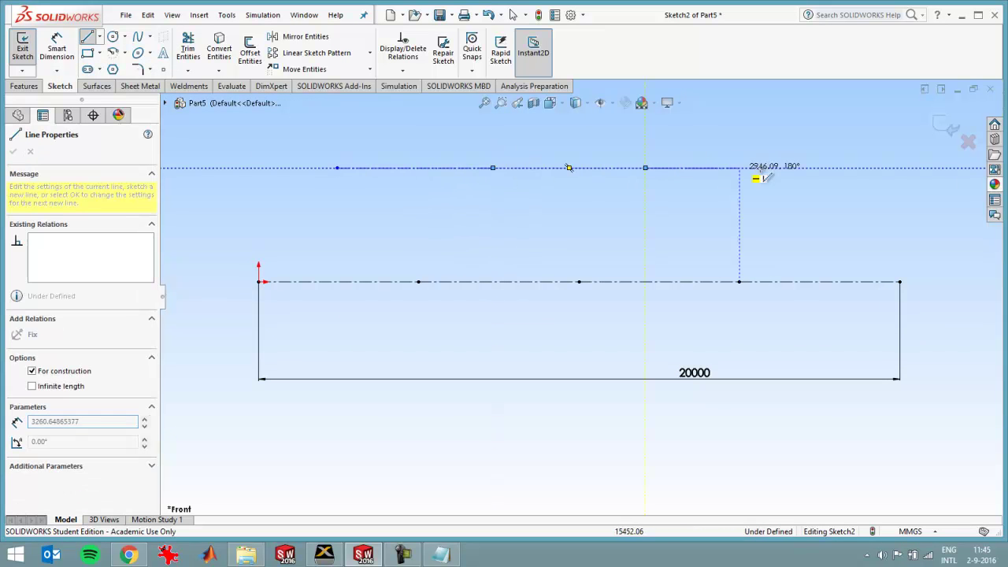
click(819, 168)
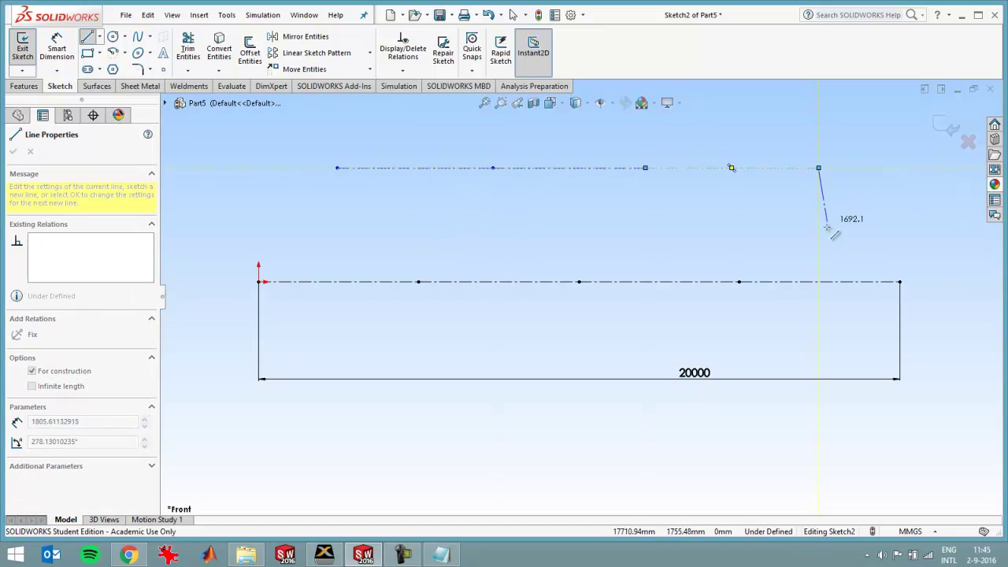
click(819, 281)
key(Escape)
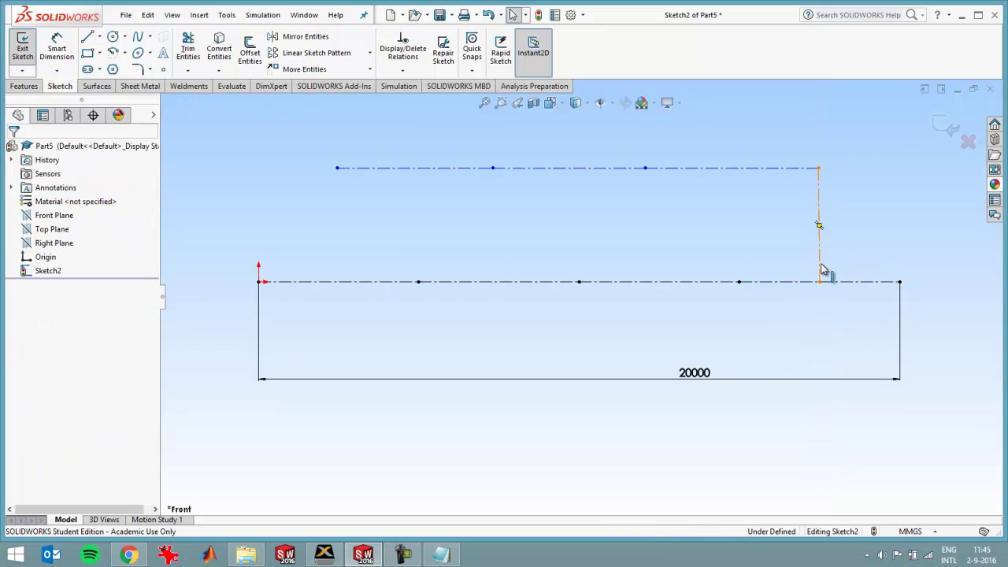
click(820, 268)
click(21, 303)
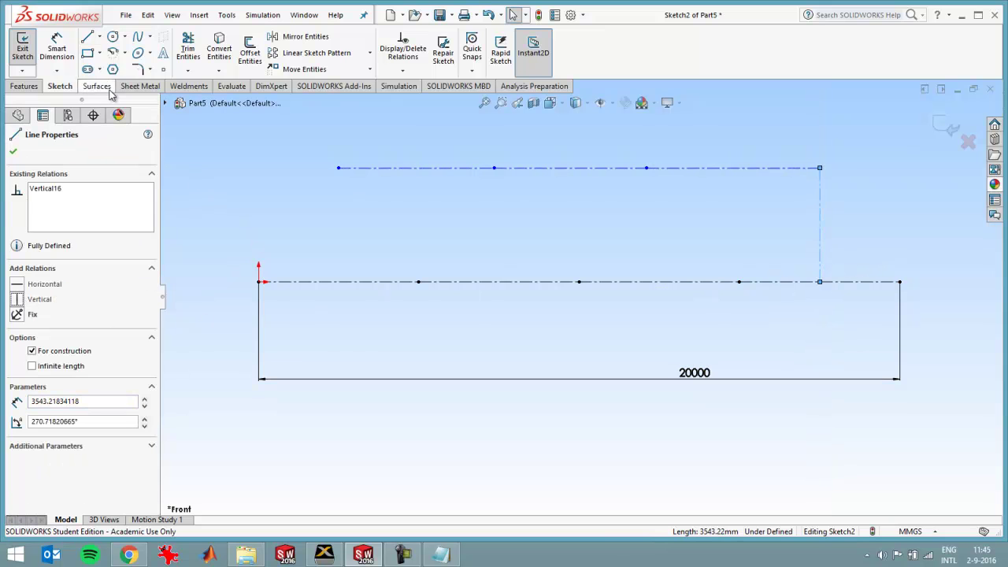
Add a vertical left end centerline from the top-left corner to the base.
click(100, 37)
click(119, 69)
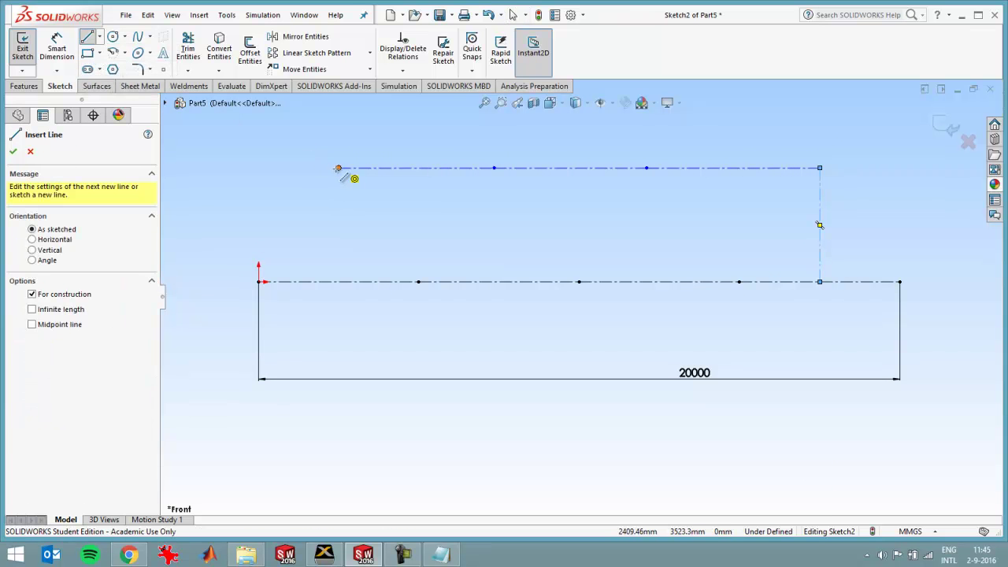
click(338, 168)
click(339, 282)
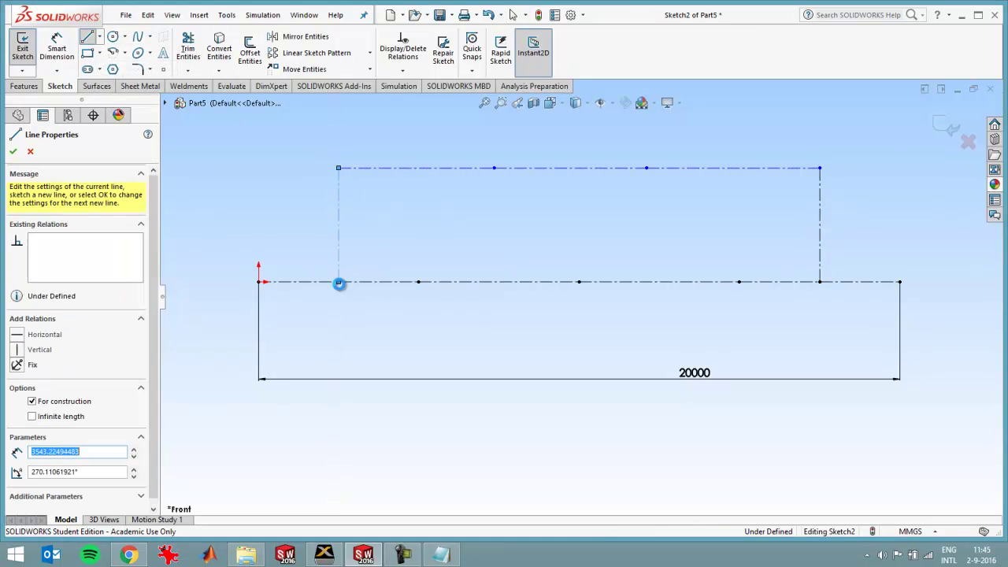
key(Escape)
click(341, 264)
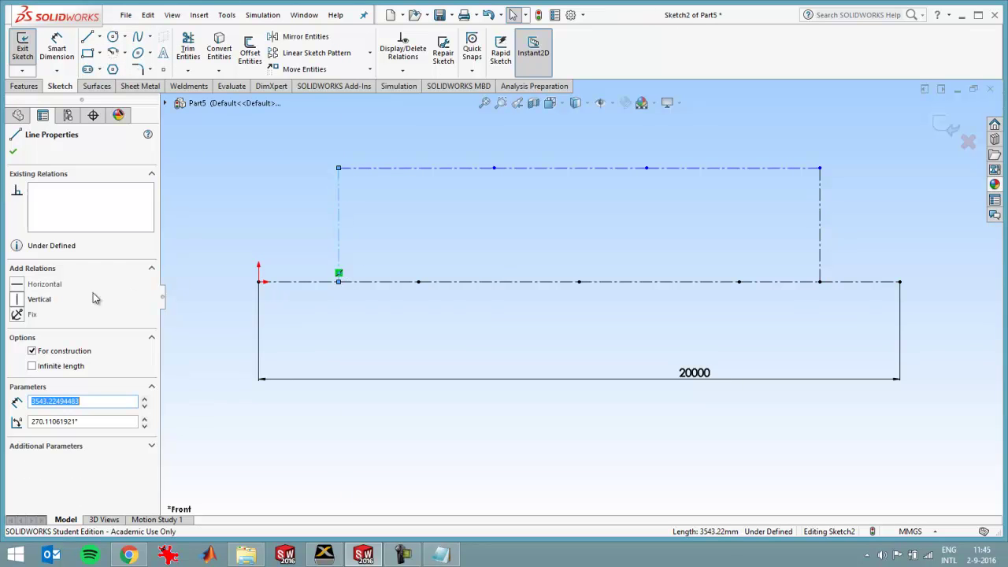
click(39, 299)
click(489, 237)
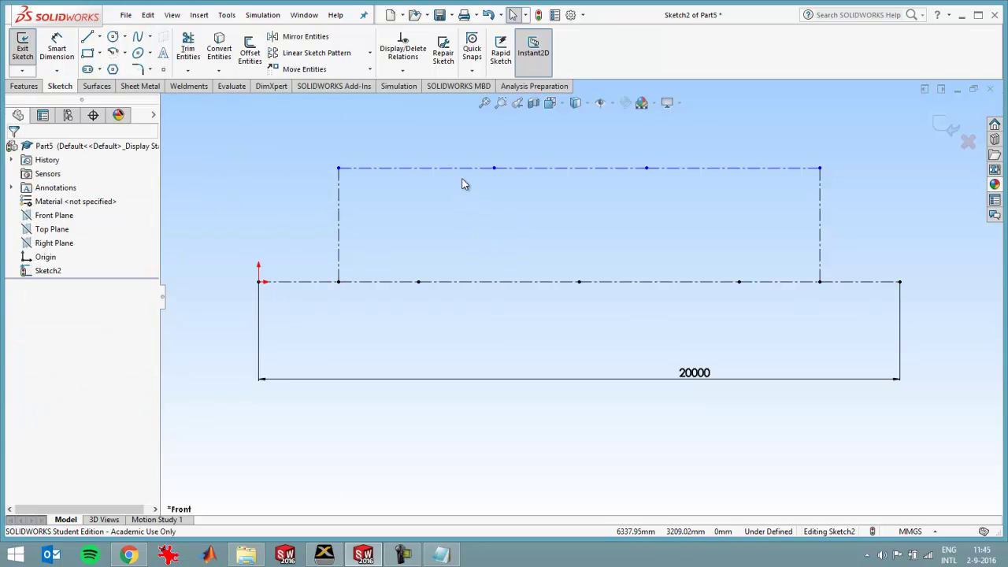
Raise the top chord and dimension the frame height to 4000 mm.
drag(464, 168, 468, 150)
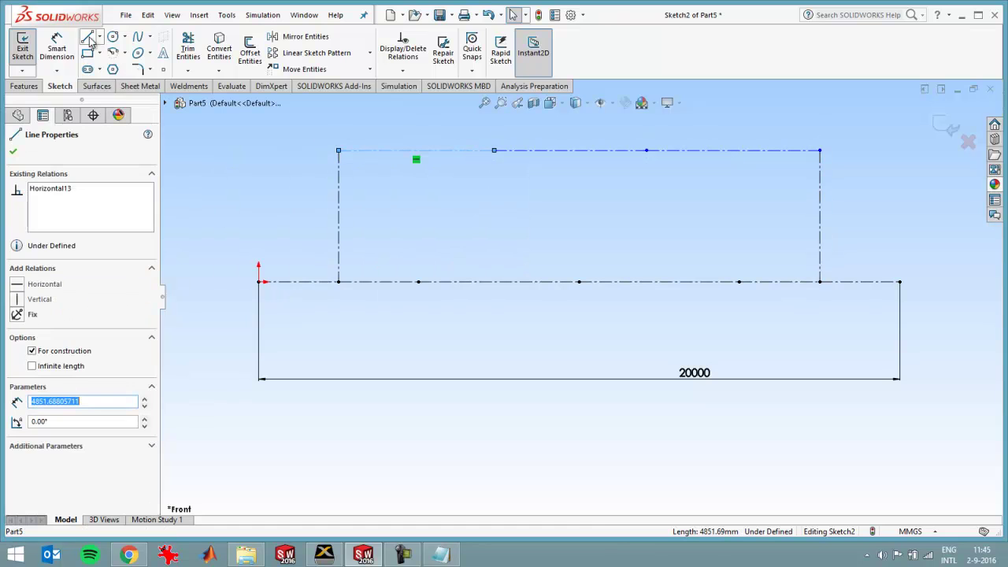
click(57, 45)
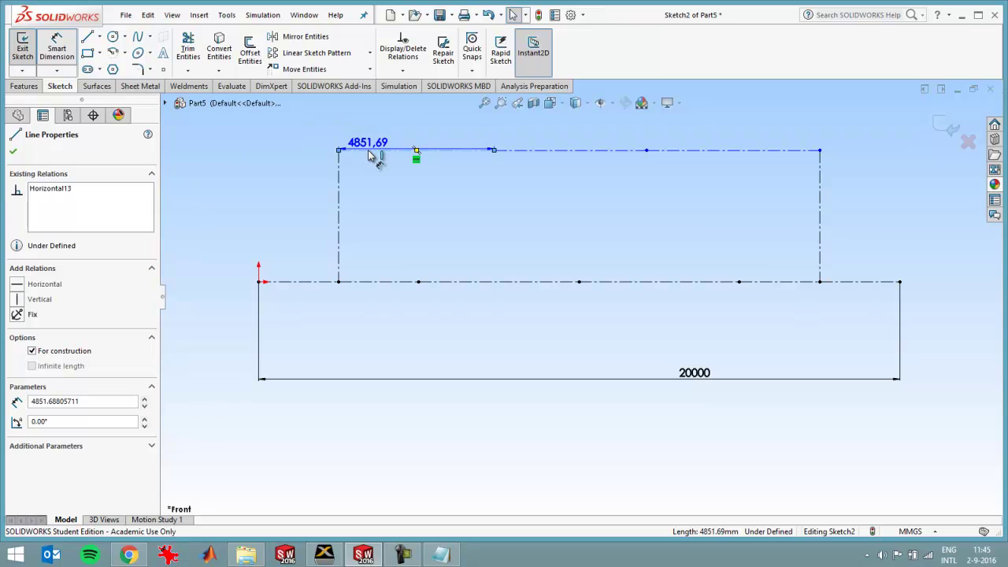
click(387, 283)
click(232, 250)
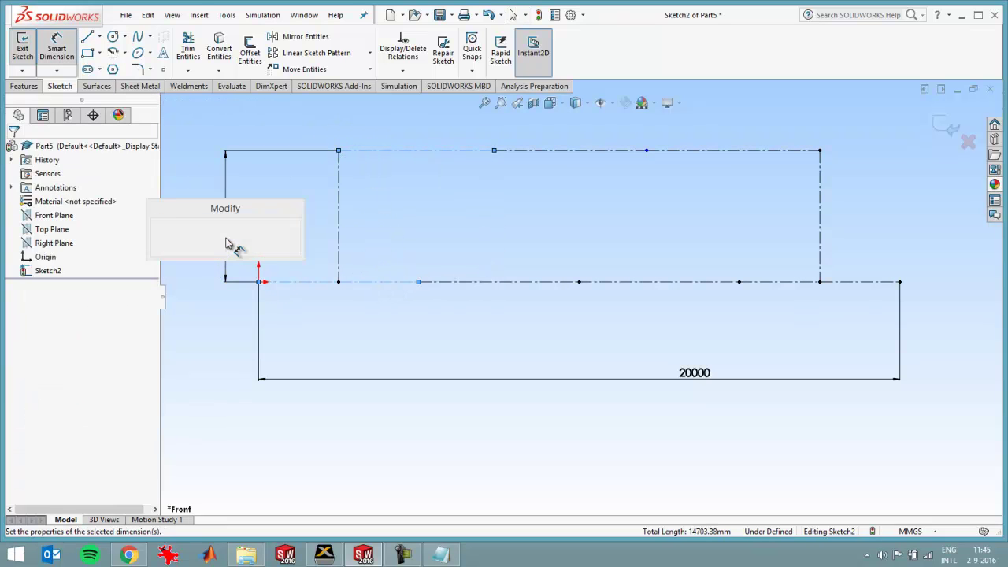
text(4000)
key(Return)
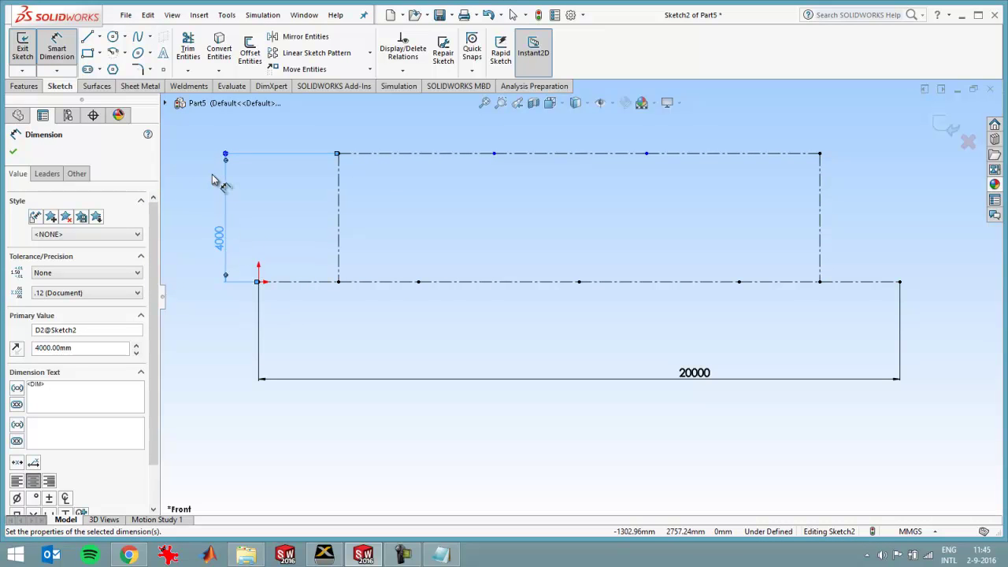
Draw the zigzag of diagonal lines between the base and top chord.
click(87, 37)
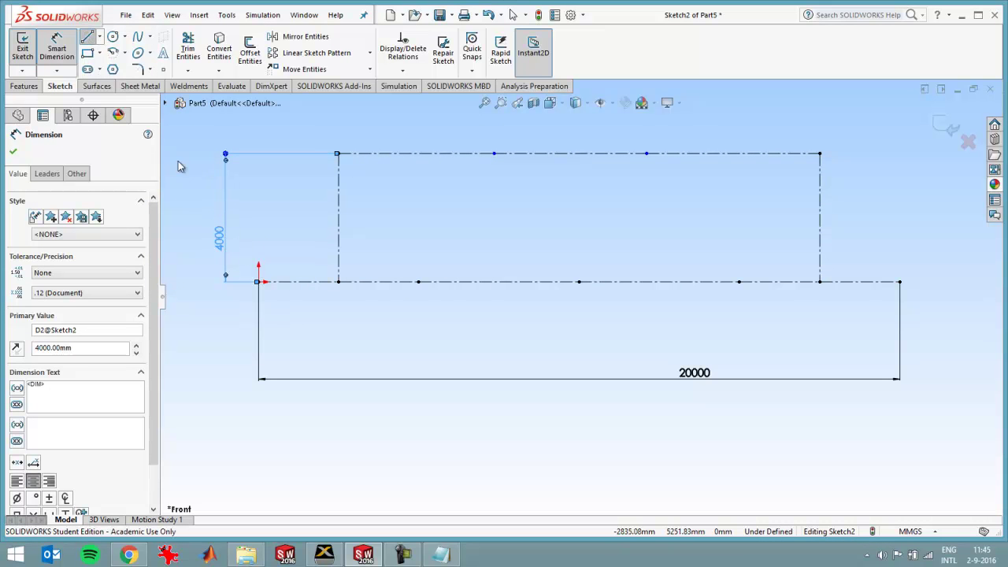
click(259, 281)
click(339, 154)
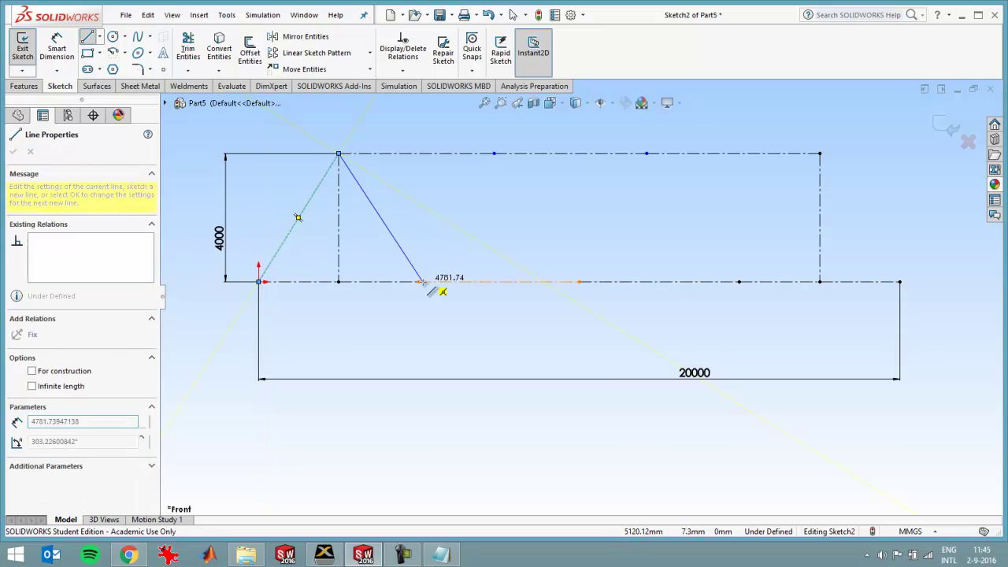
click(418, 281)
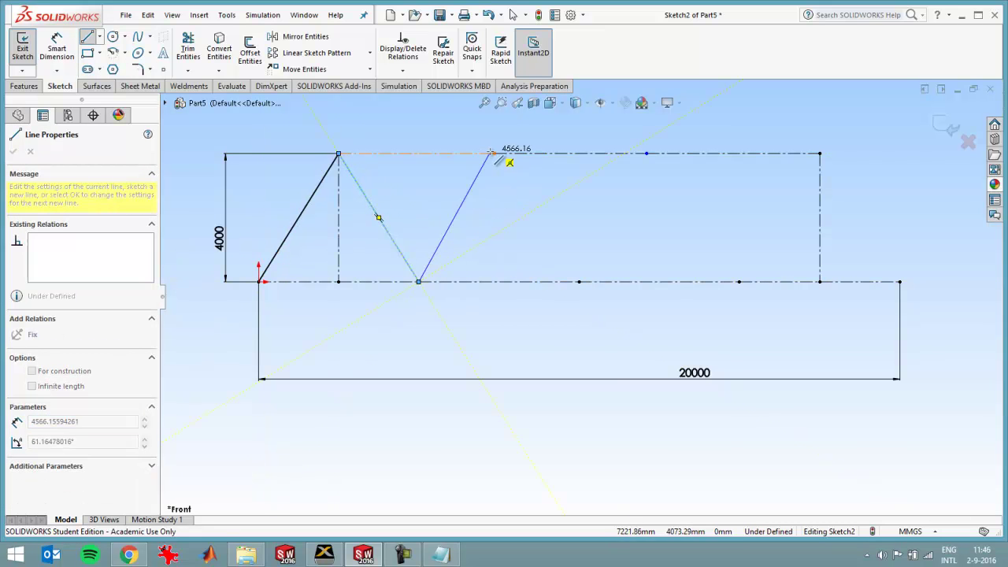
click(494, 154)
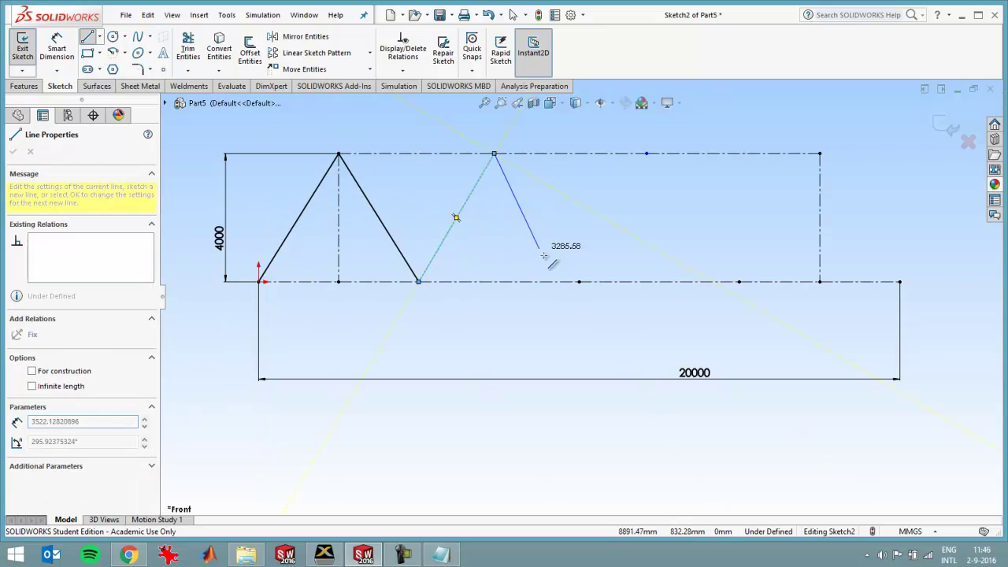
click(579, 281)
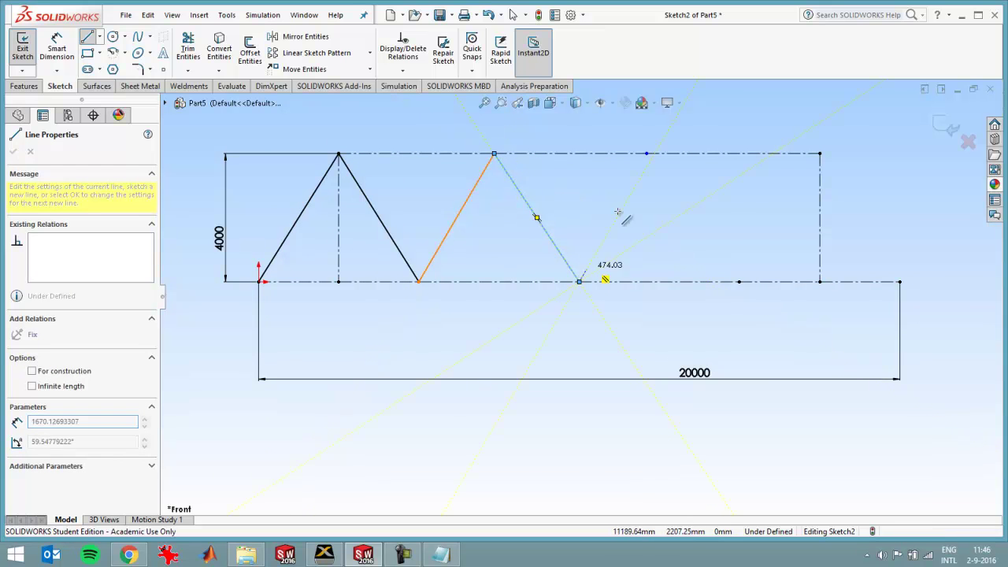
click(646, 153)
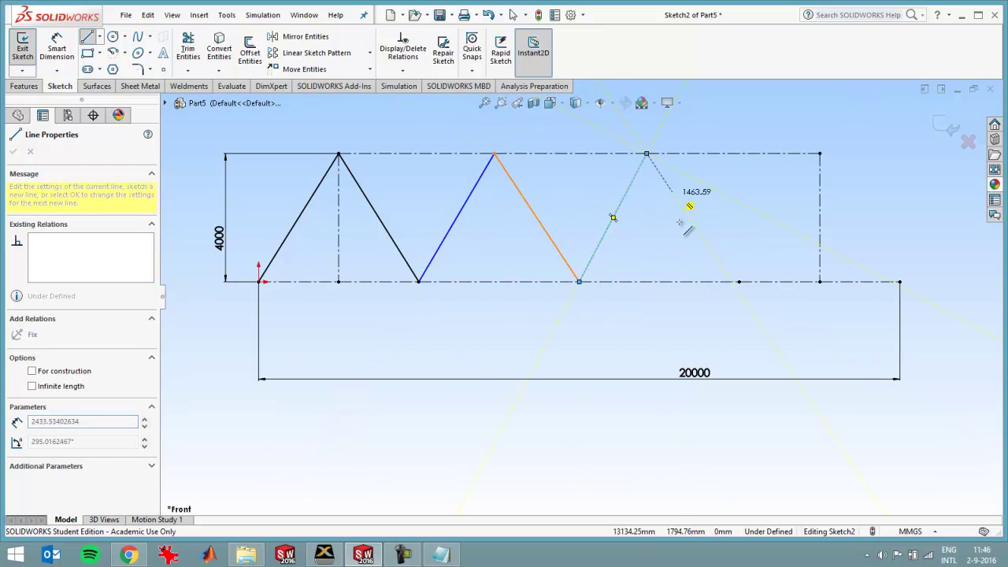
click(738, 281)
click(819, 154)
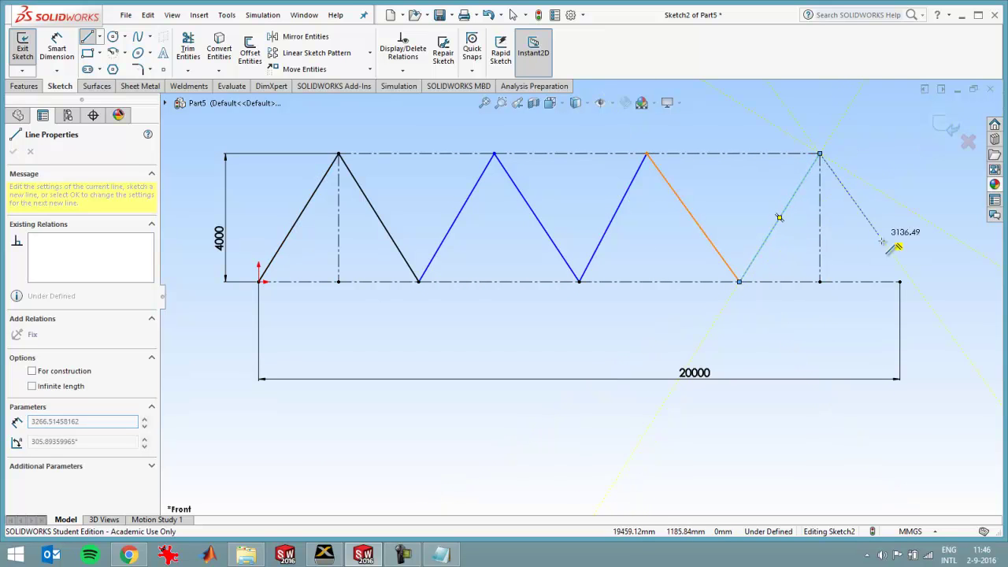
click(900, 281)
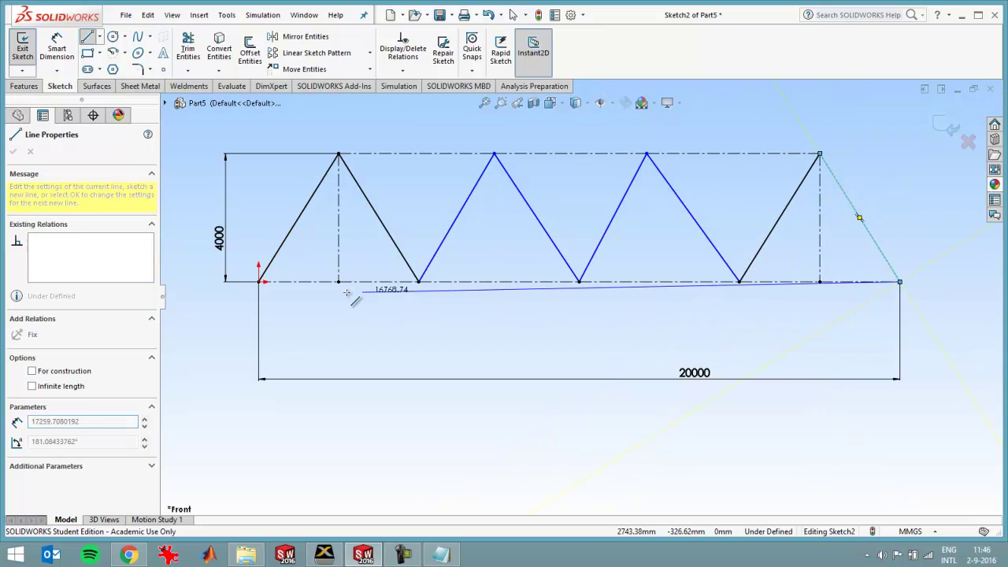
Add the bottom and top chord lines and attach the upper apexes to the top chord.
click(258, 281)
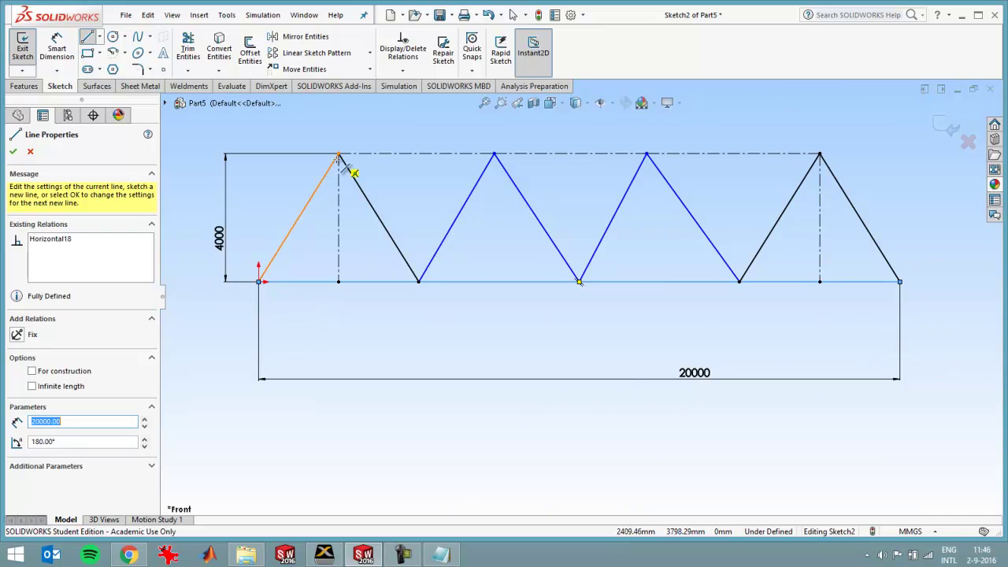
click(339, 153)
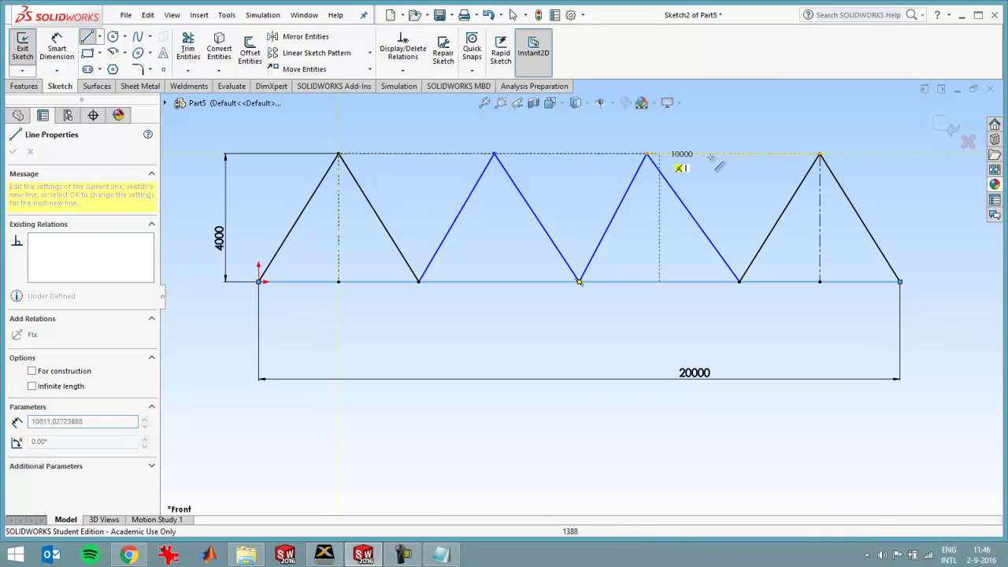
click(819, 153)
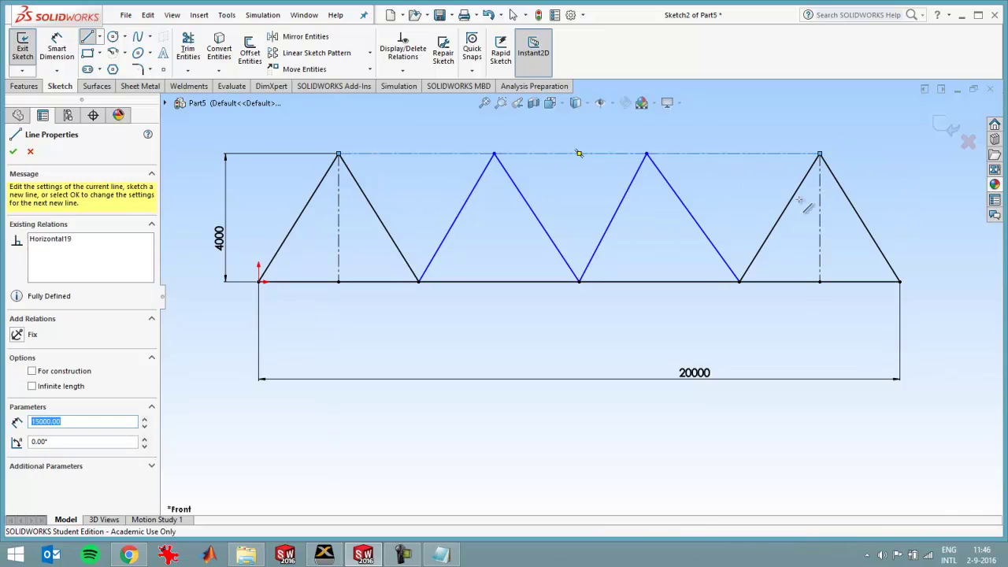
key(Escape)
drag(647, 154, 660, 155)
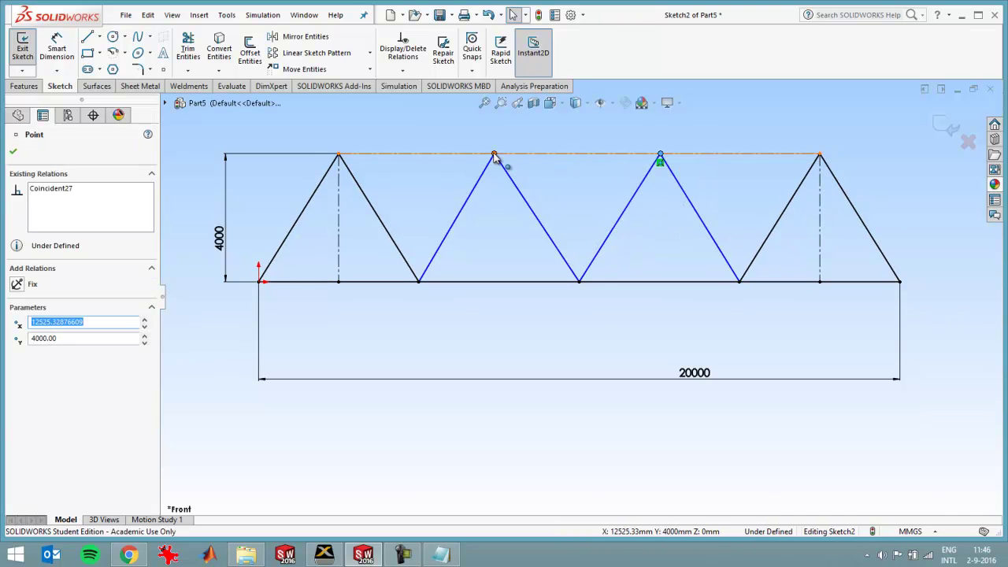
mouse_move(495, 156)
mouse_down()
mouse_move(580, 153)
mouse_move(493, 156)
mouse_up()
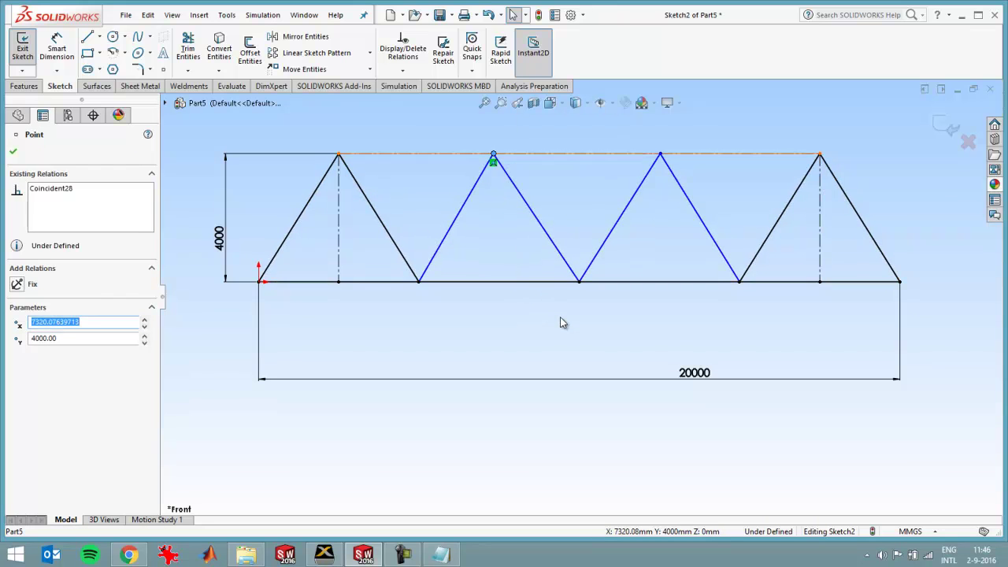
scroll(562, 323, up, 2)
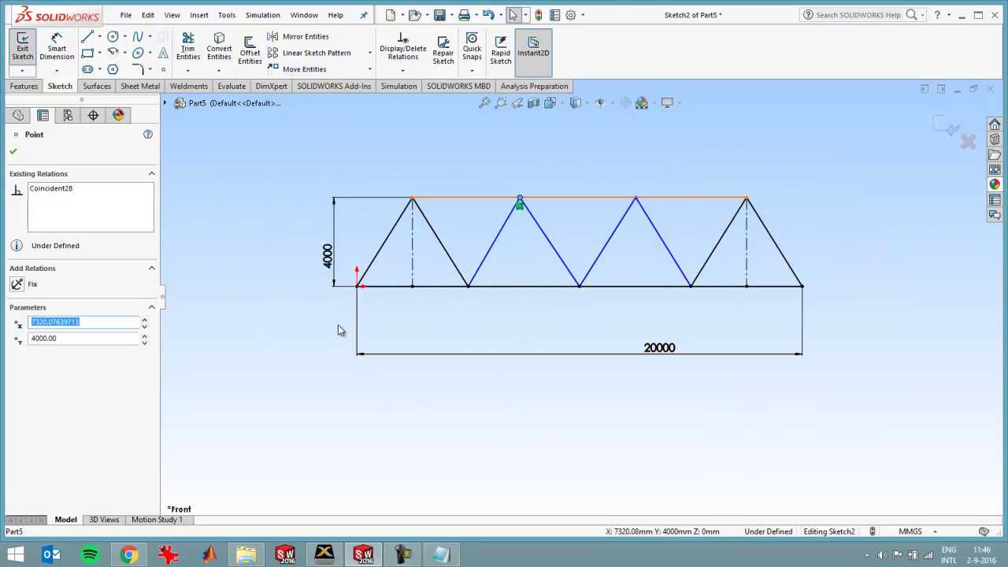
click(690, 249)
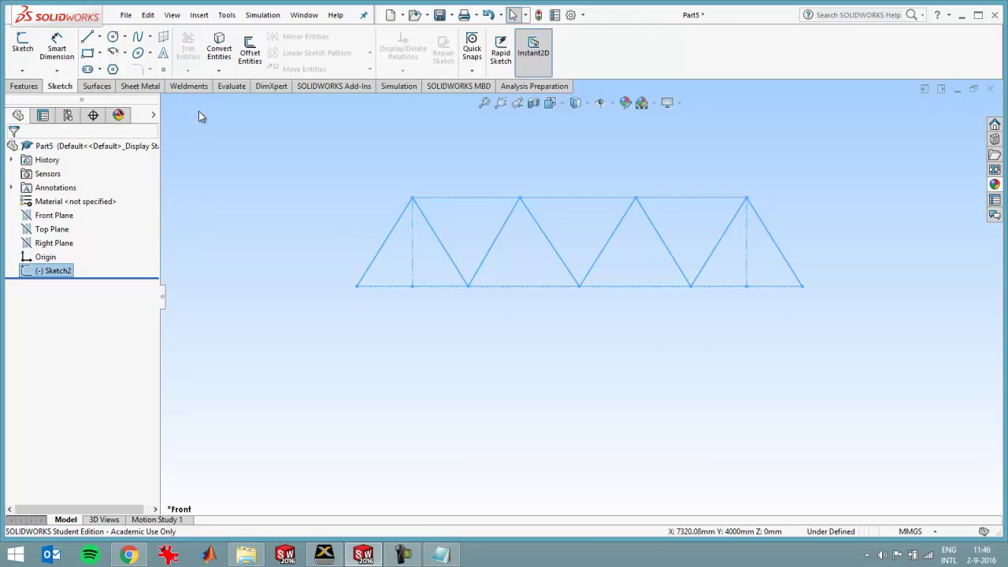
Start a DIN HE100A structural member with the outer frame lines as the first group.
click(193, 87)
click(97, 51)
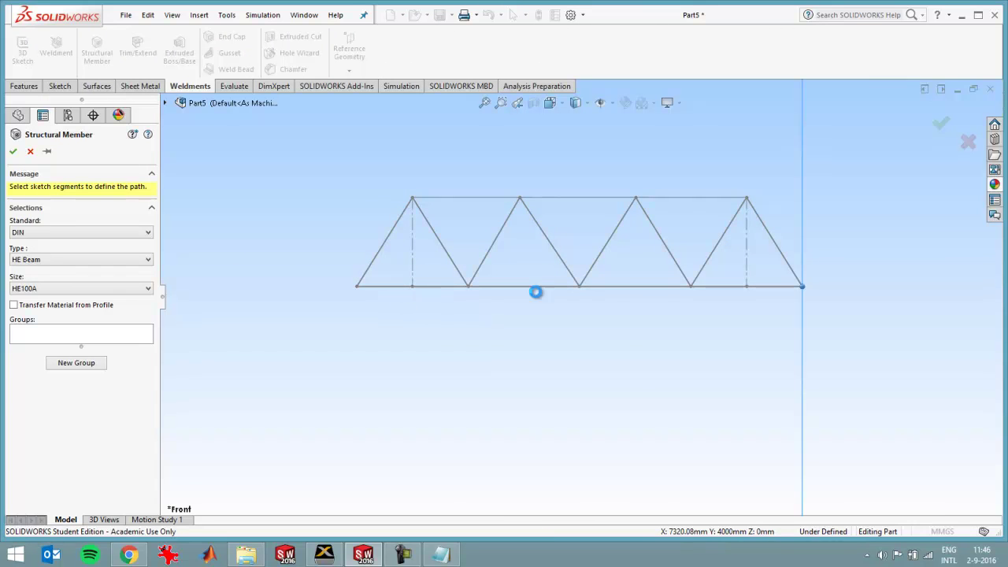
click(780, 285)
click(789, 266)
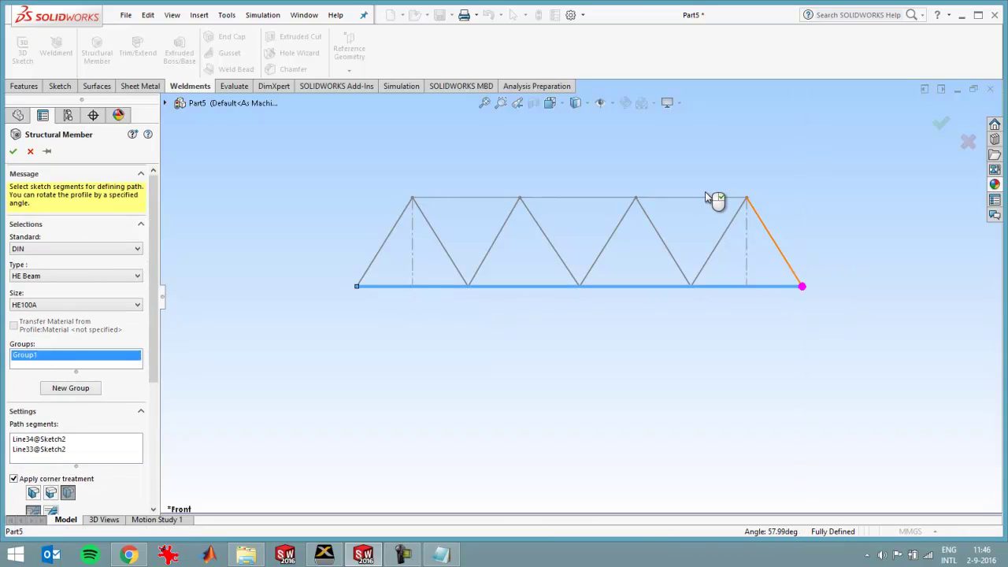
click(707, 197)
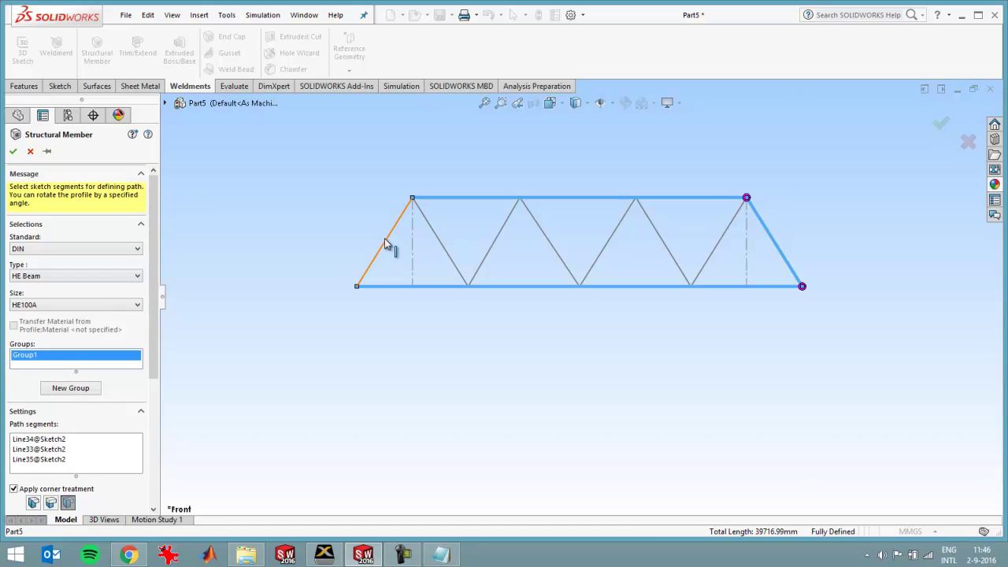
click(386, 243)
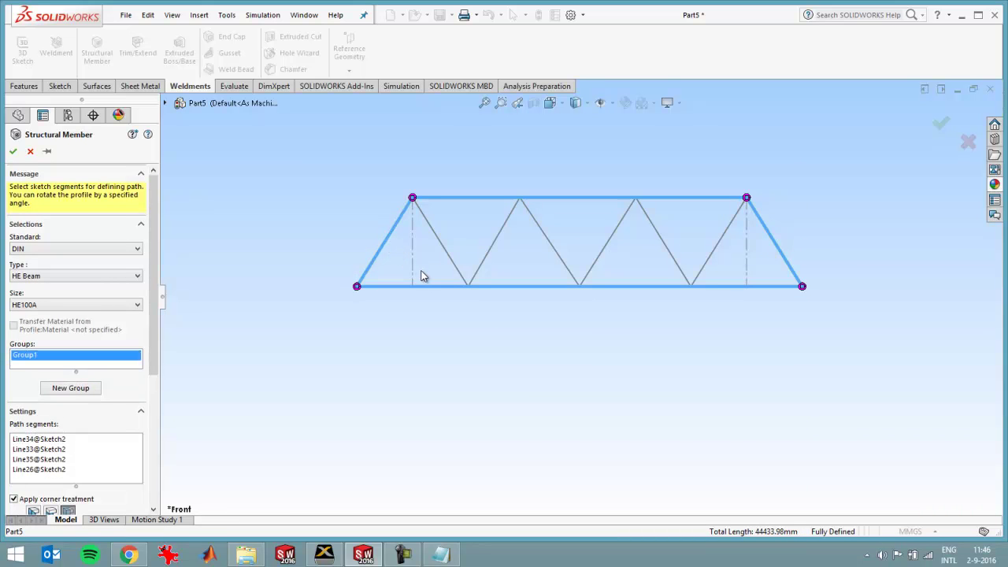
Add the five inner diagonals as a second group and create the beams.
click(71, 388)
click(469, 278)
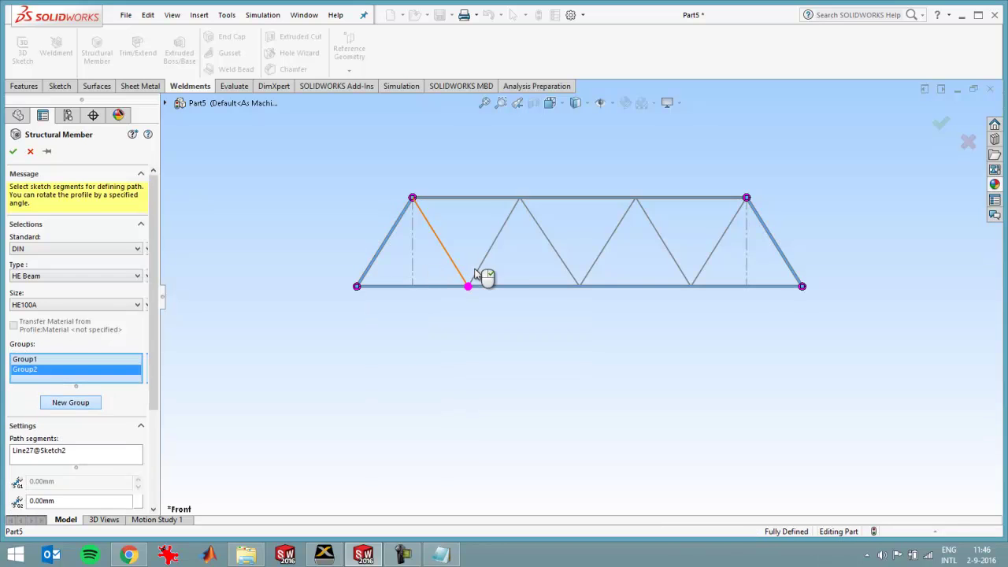
click(480, 270)
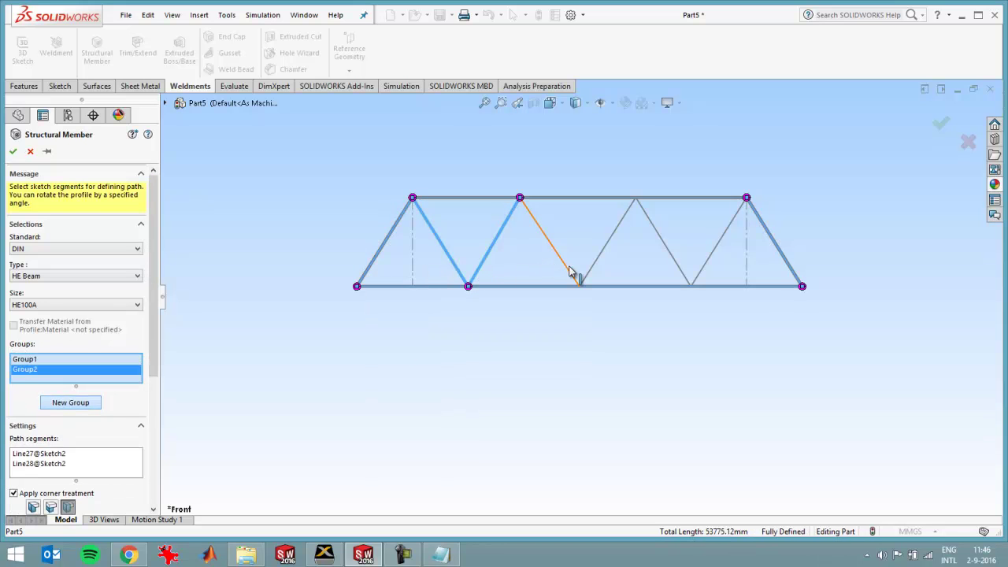
click(571, 274)
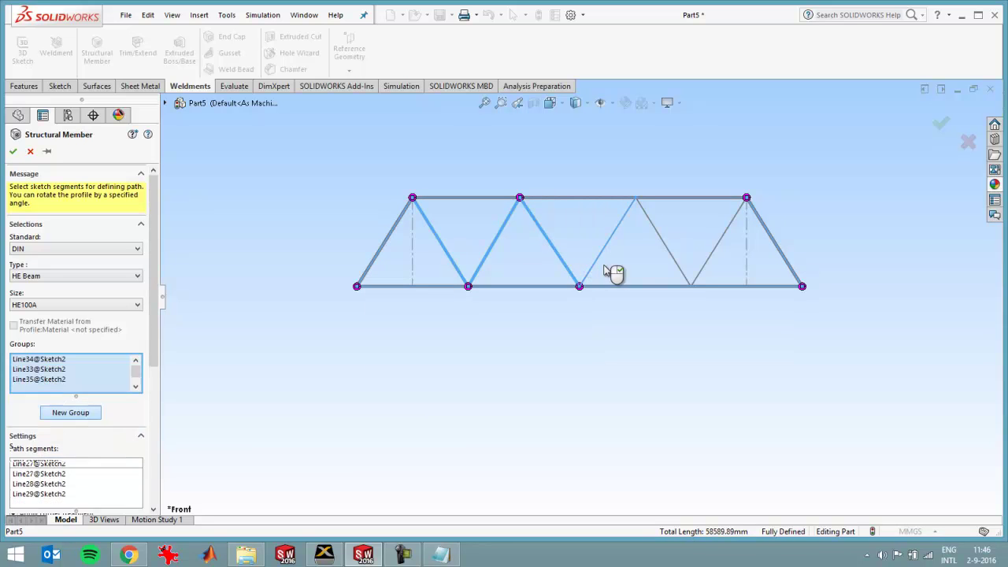
click(679, 264)
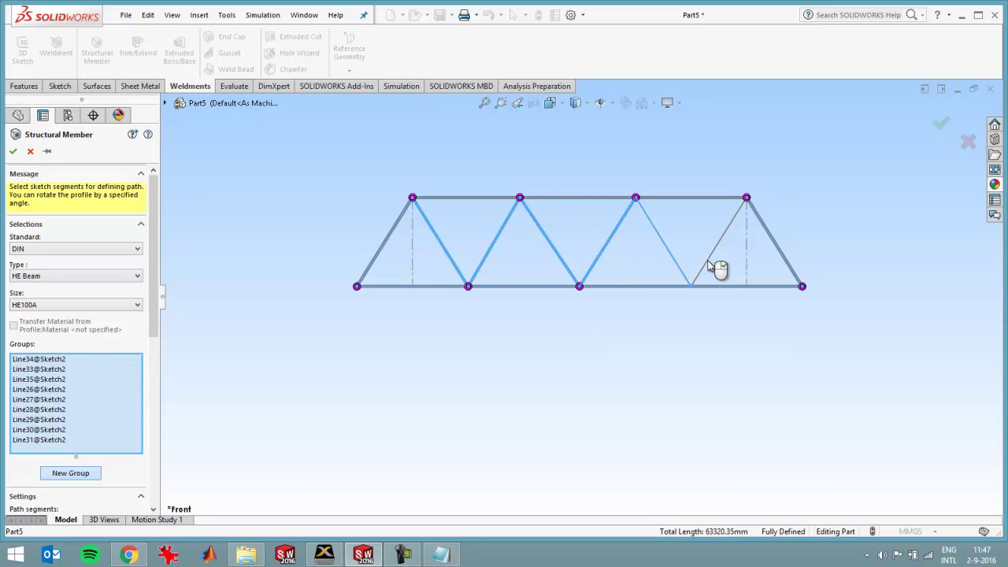
click(711, 266)
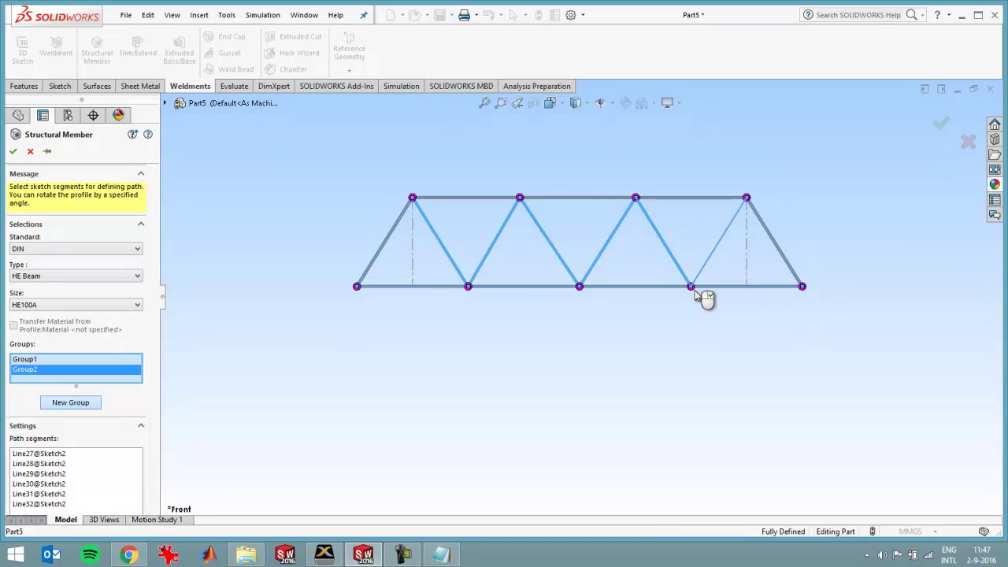
scroll(659, 290, down, 5)
scroll(659, 290, down, 3)
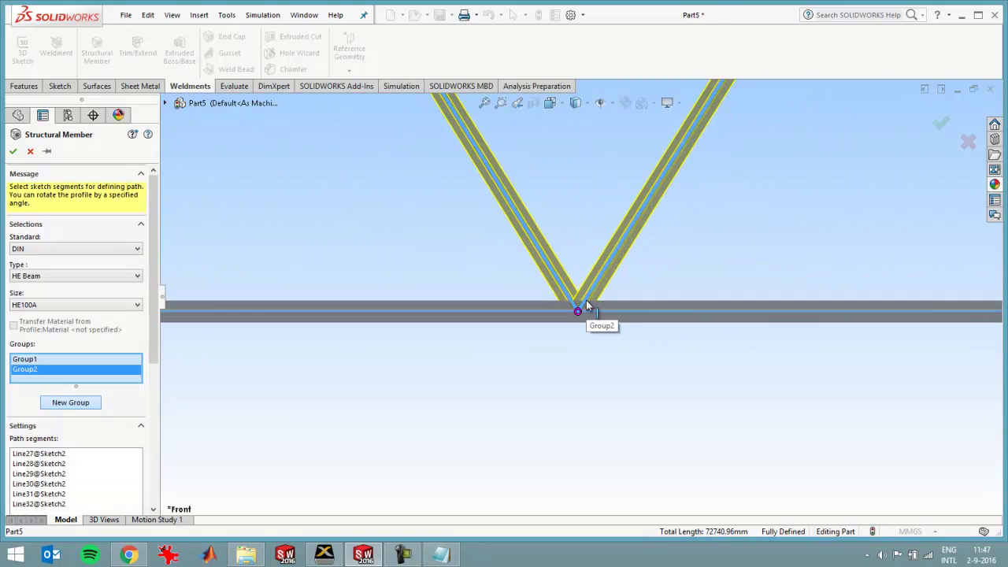
scroll(586, 300, up, 6)
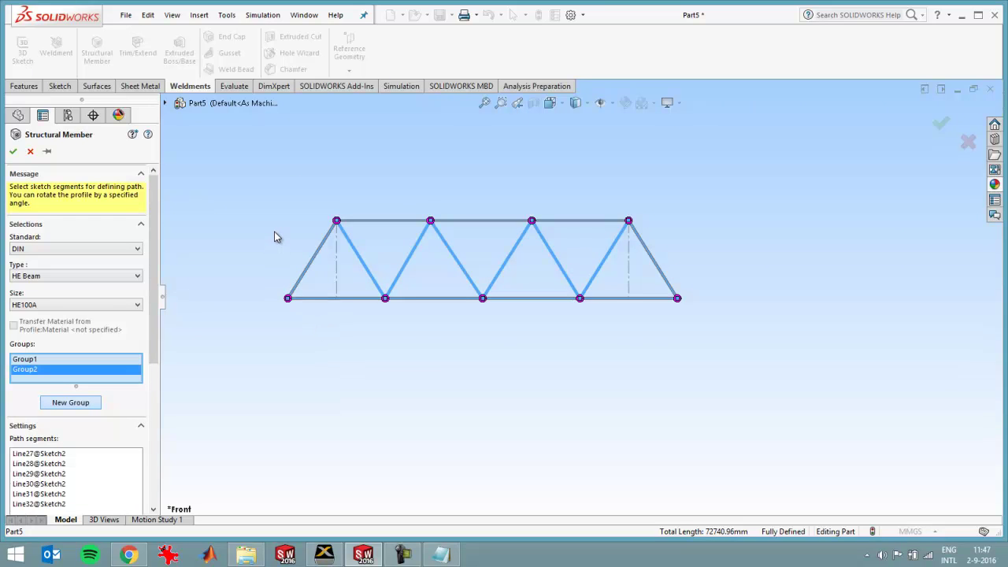
click(15, 152)
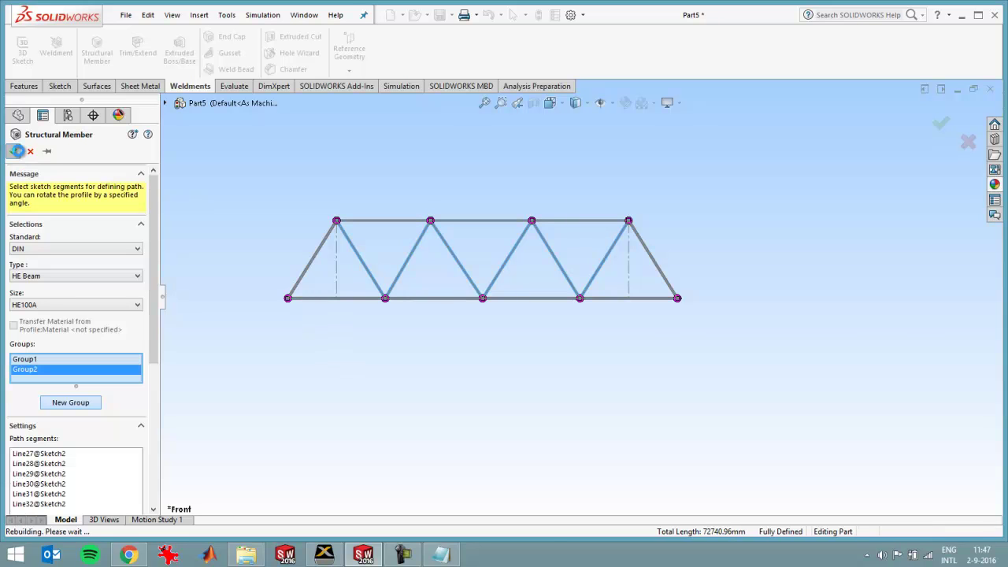
Save the part over bridge.SLDPRT and create a new simulation study, Static 1.
click(125, 15)
click(157, 154)
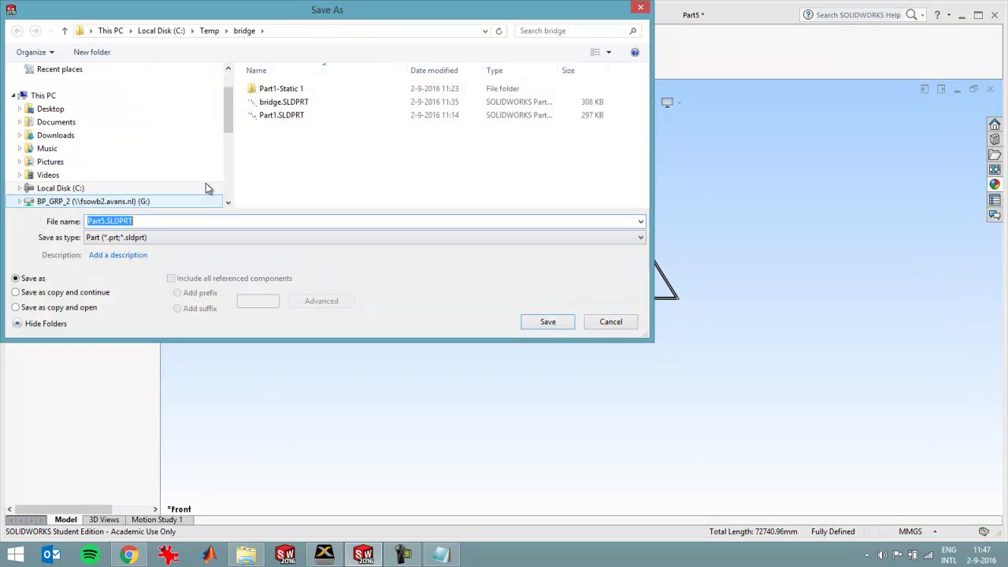
click(286, 101)
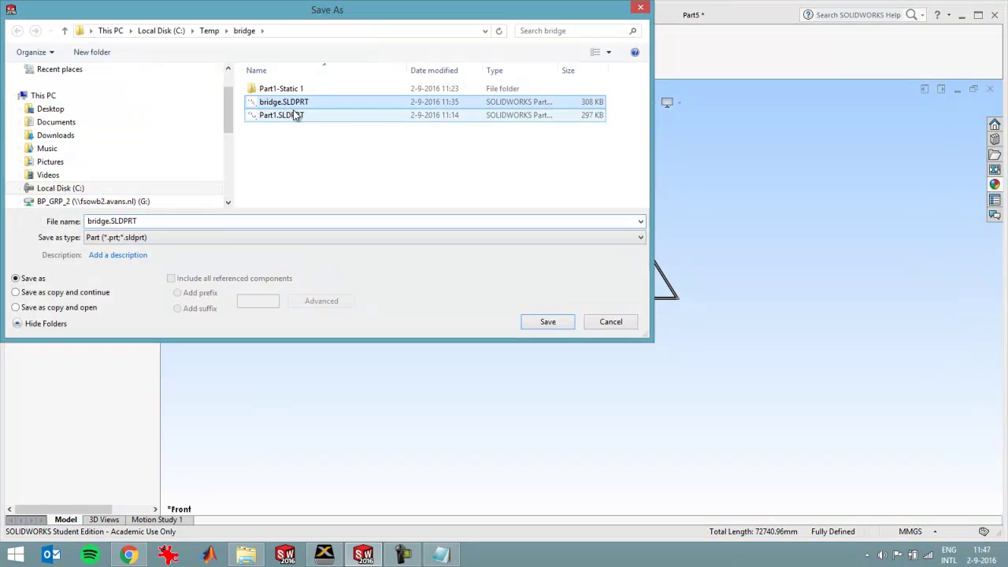
click(547, 323)
click(536, 277)
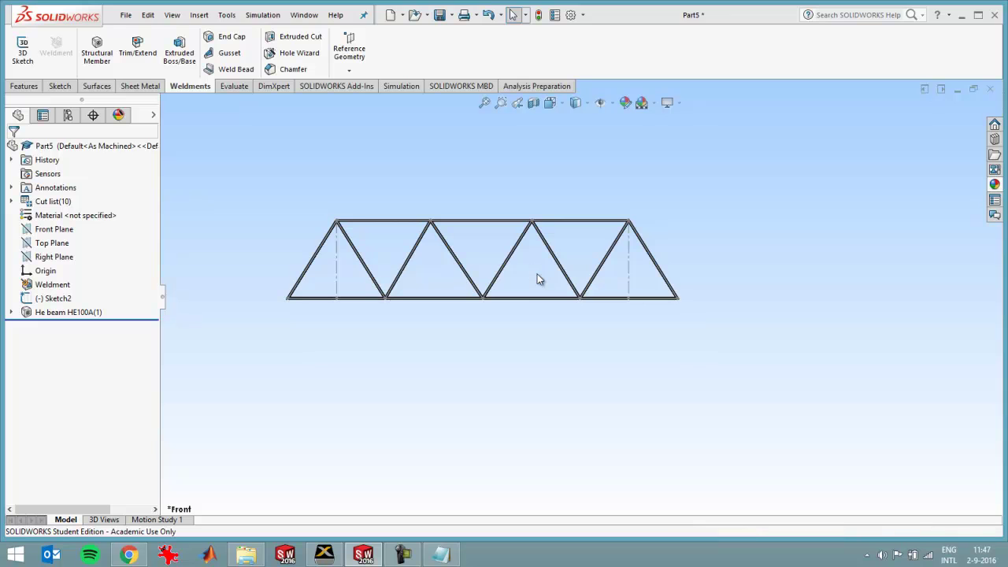
right_click(171, 523)
click(186, 495)
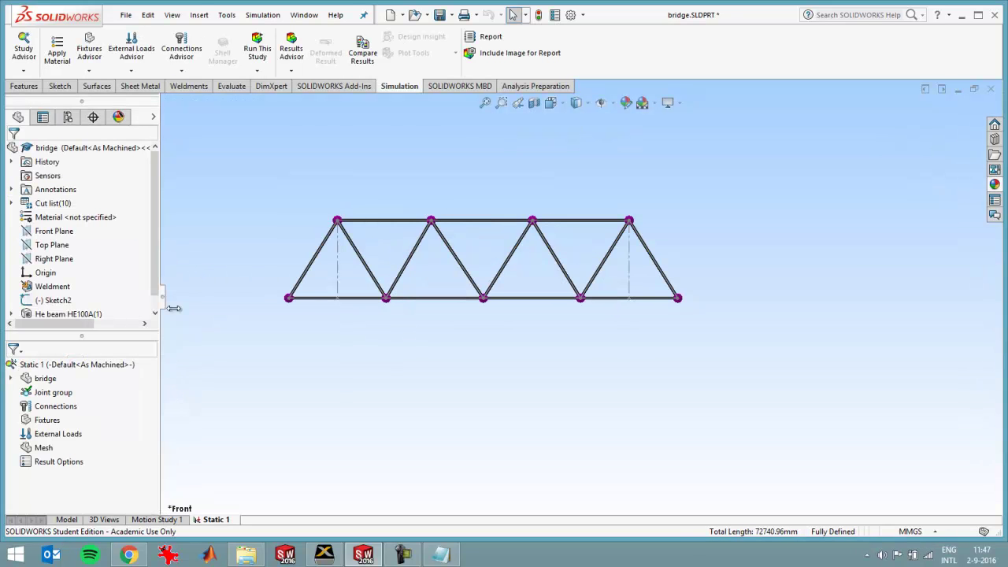
Review the beam definition of all ten truss bodies.
click(10, 378)
click(78, 379)
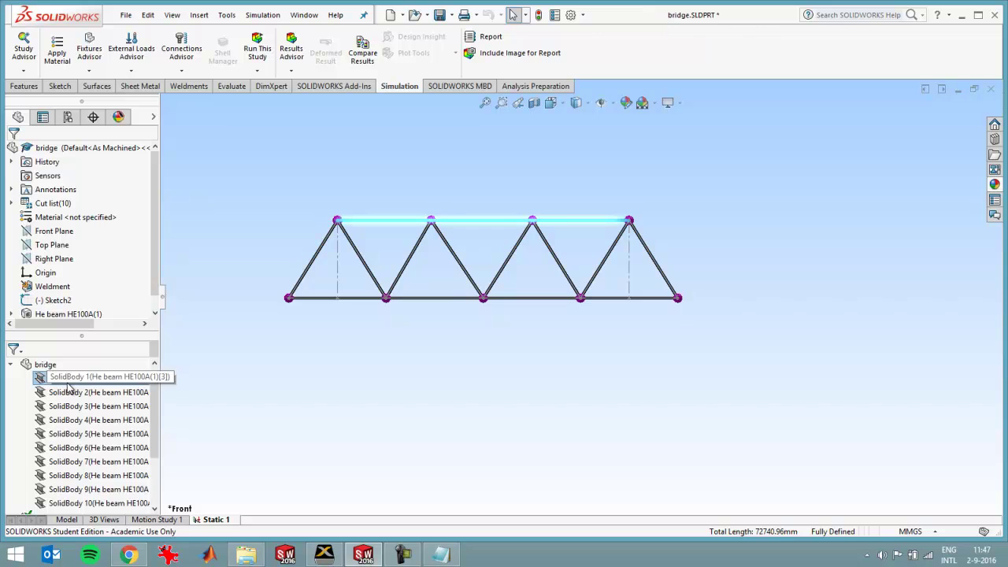
shift+click(76, 508)
right_click(79, 461)
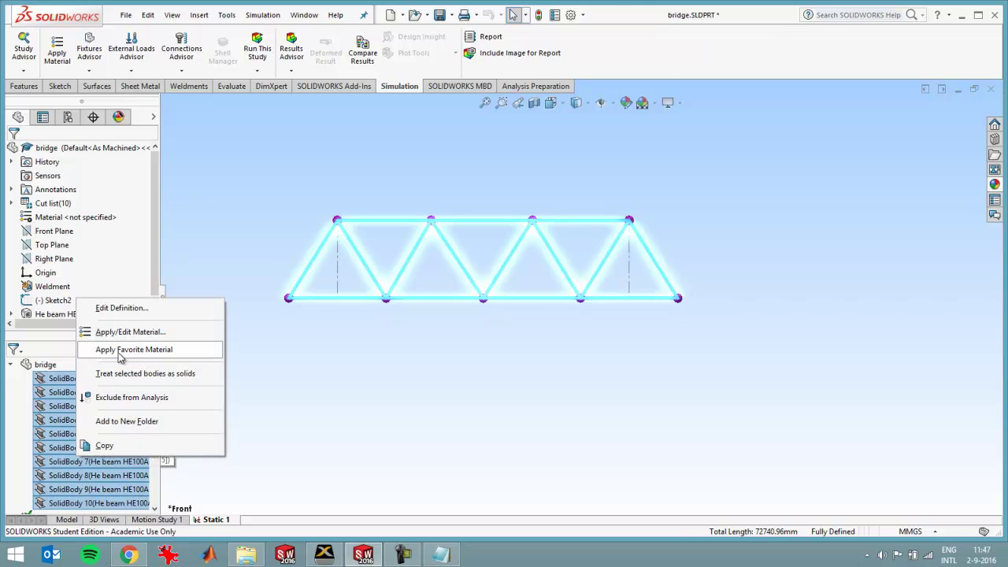
click(122, 308)
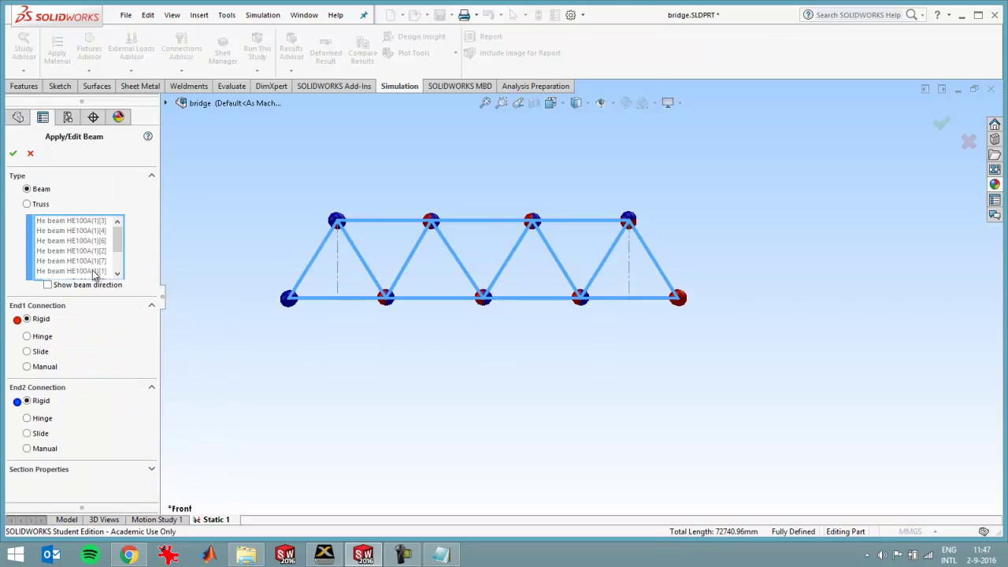
click(30, 153)
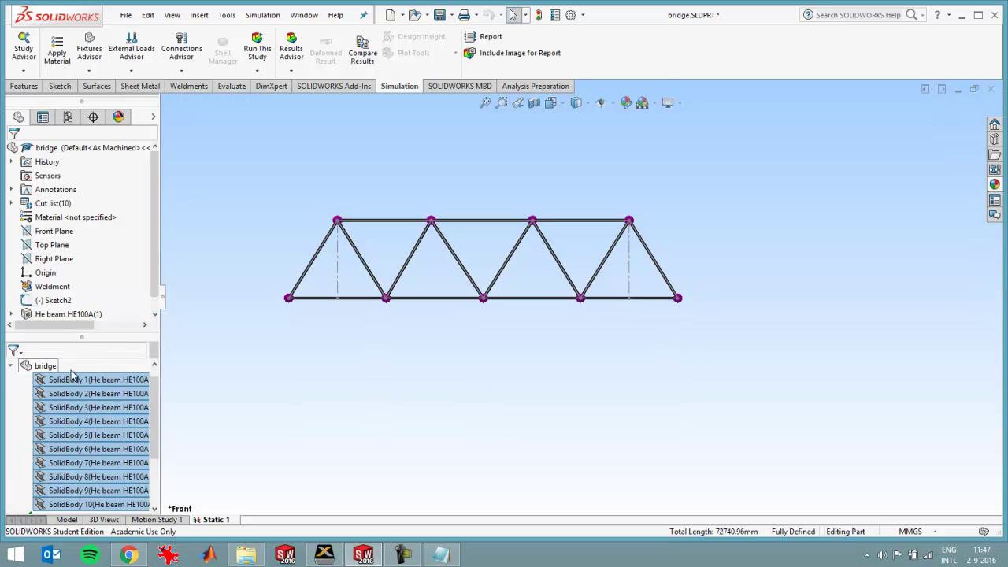
Assign Alloy Steel as the material of the truss bodies.
right_click(72, 381)
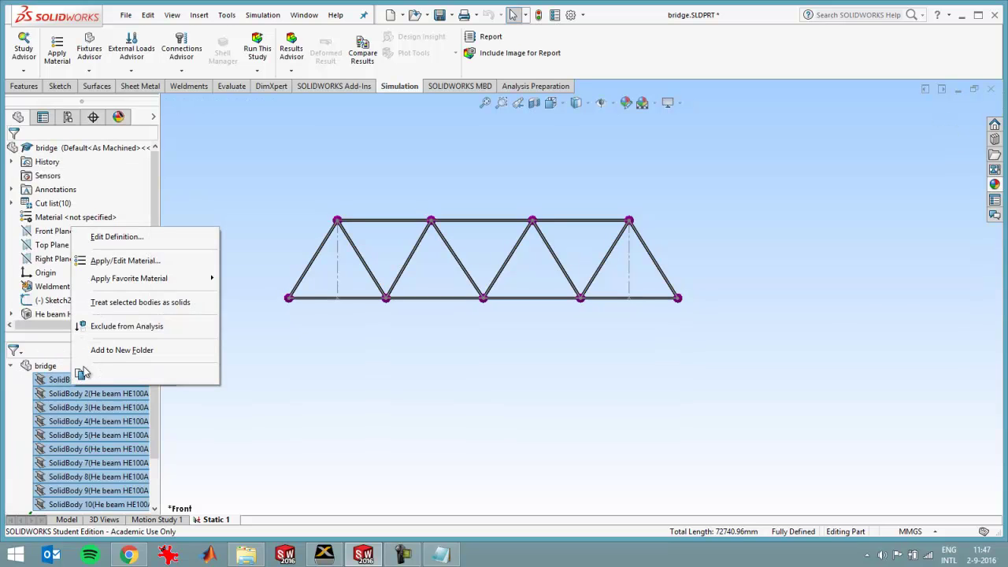
click(123, 260)
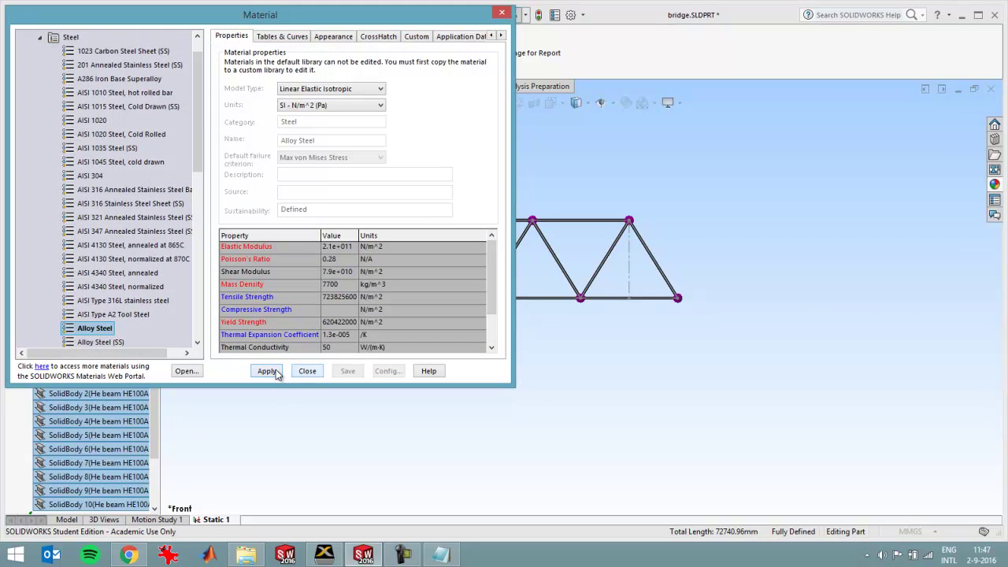
click(267, 371)
click(306, 371)
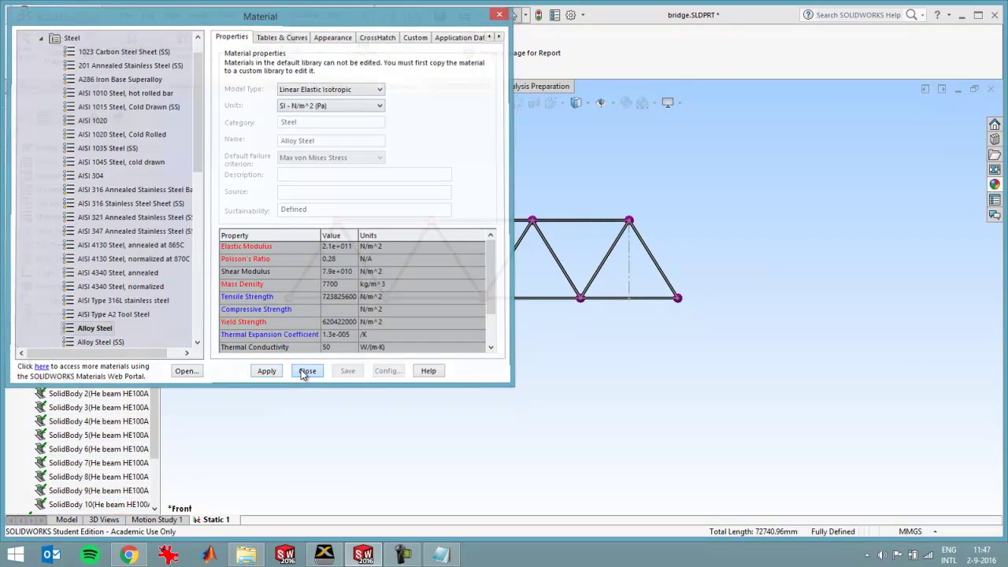
Define all truss bodies as beams with rigid connections at both ends.
scroll(108, 476, down, 2)
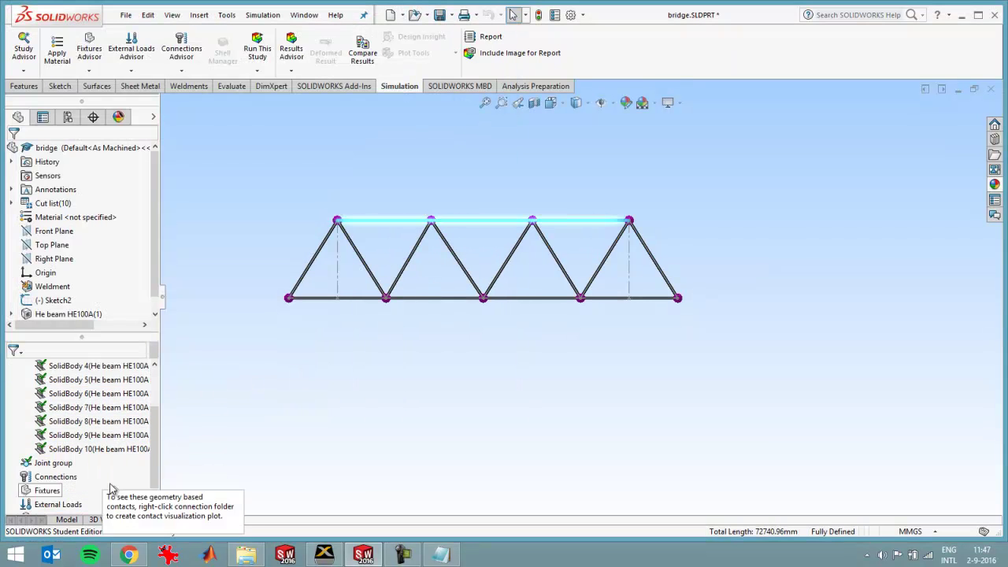
shift+click(107, 455)
right_click(106, 391)
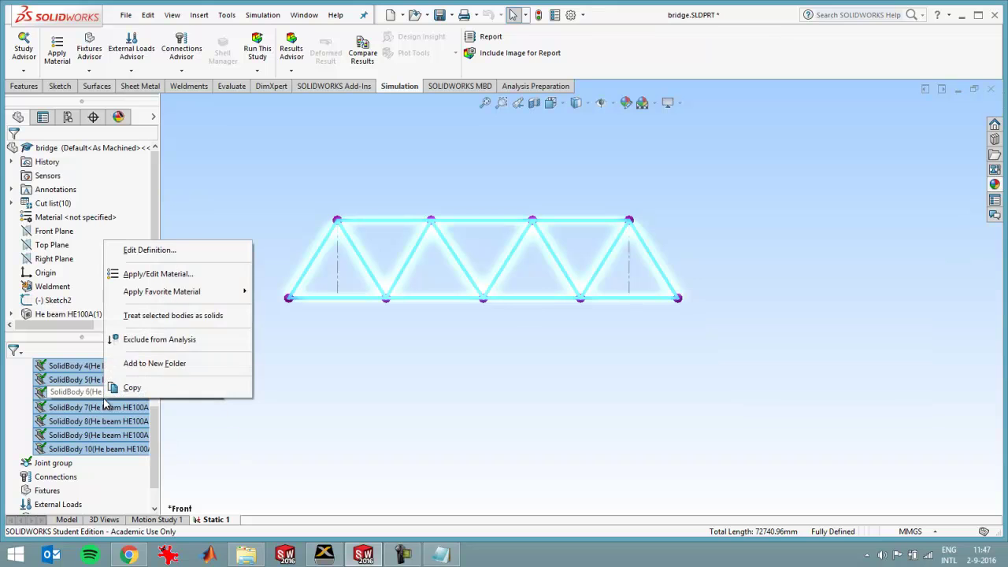
click(150, 255)
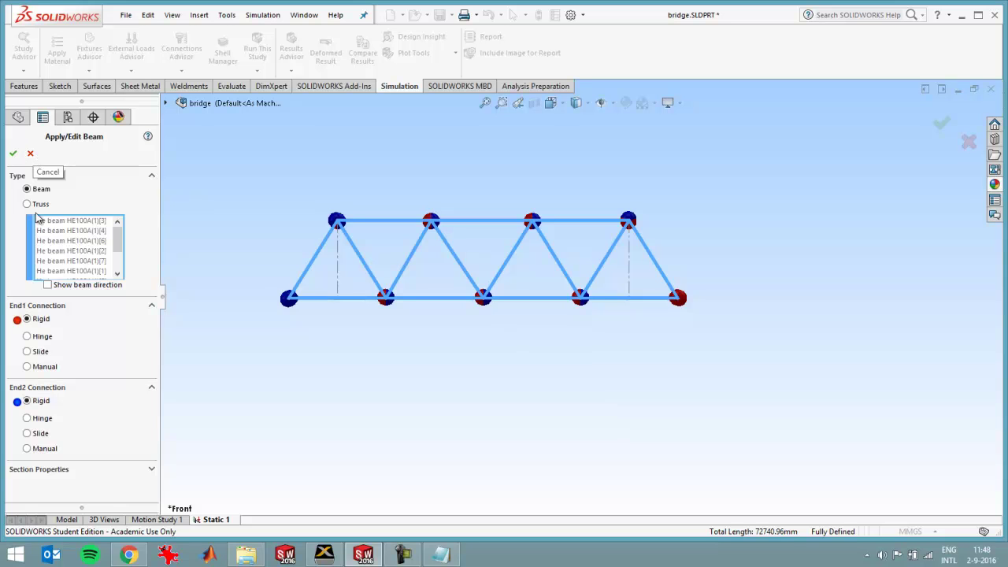
click(30, 153)
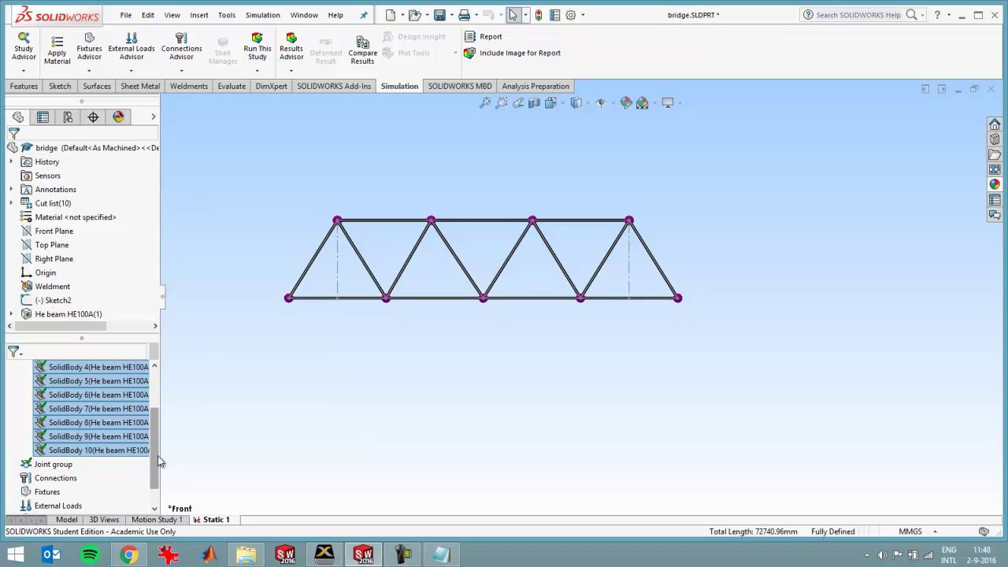
Clear the body selection and start a new Fixed Geometry fixture.
scroll(155, 441, down, 1)
click(206, 449)
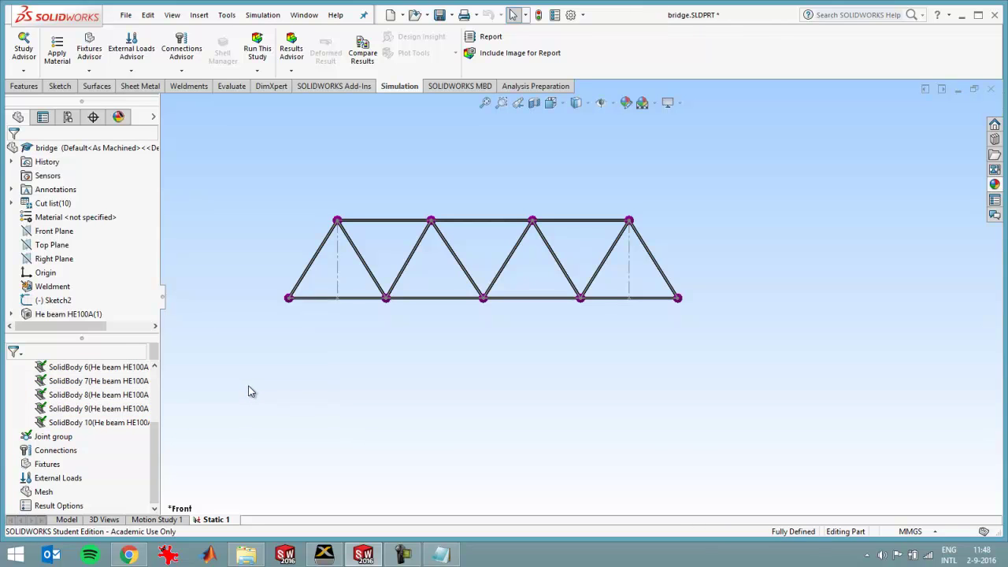
right_click(67, 442)
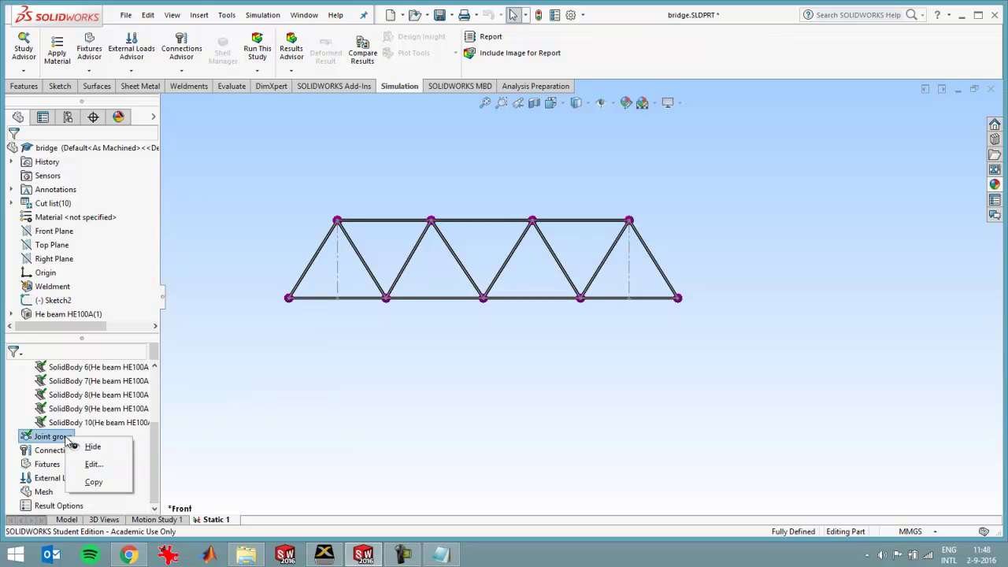
right_click(45, 466)
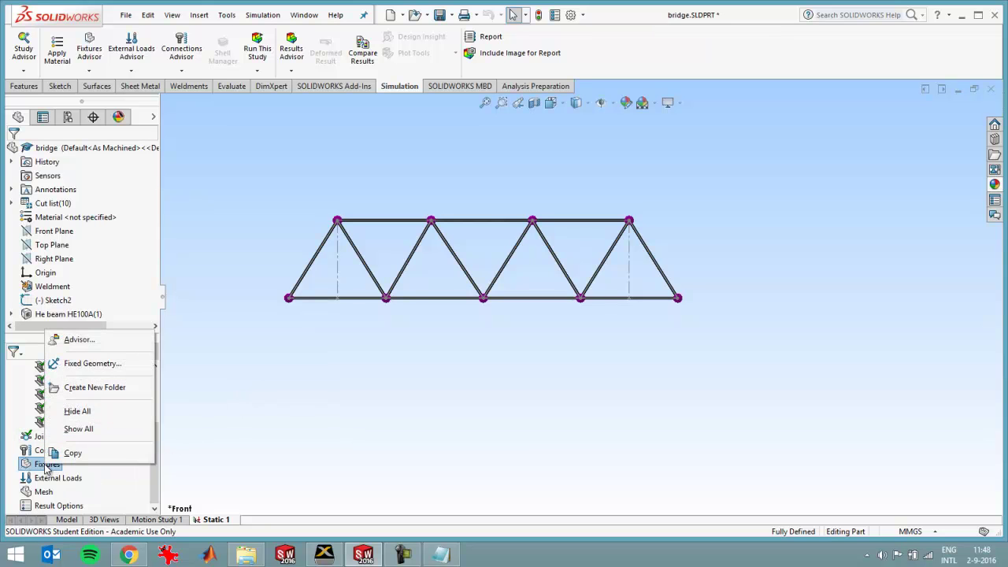
click(88, 363)
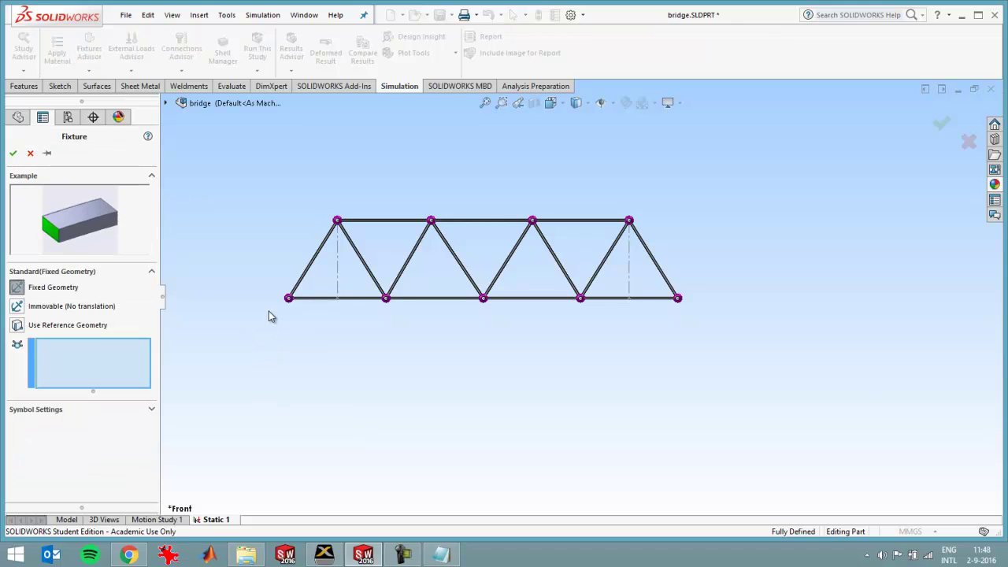
Select eight truss joints, bottom and top, for the fixture.
click(288, 298)
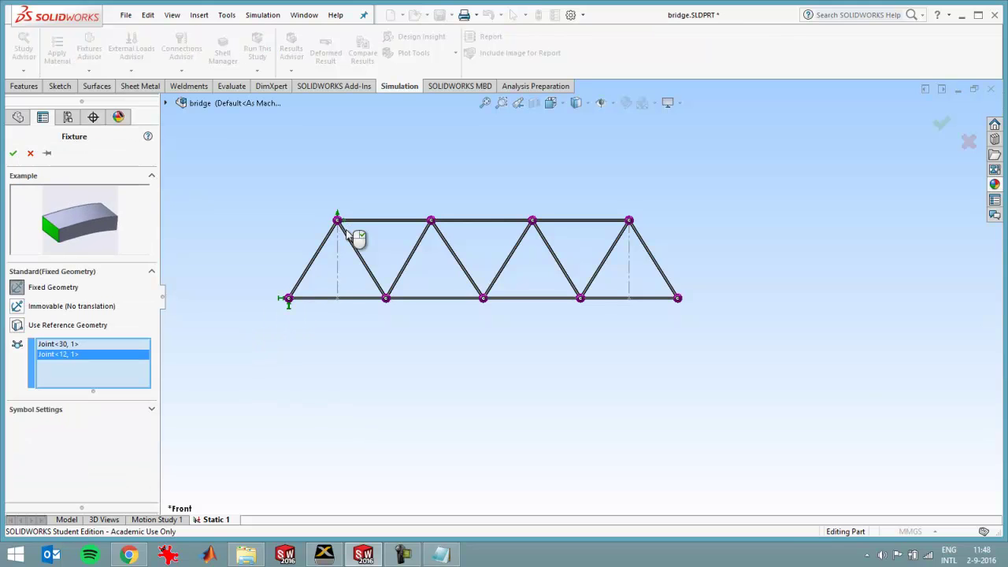
click(386, 300)
click(431, 222)
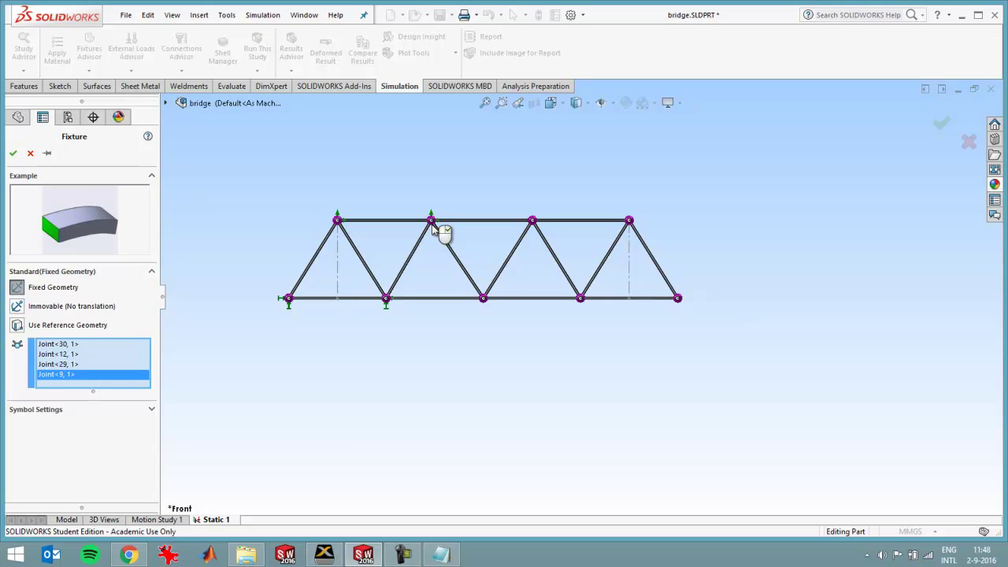
click(485, 299)
click(534, 224)
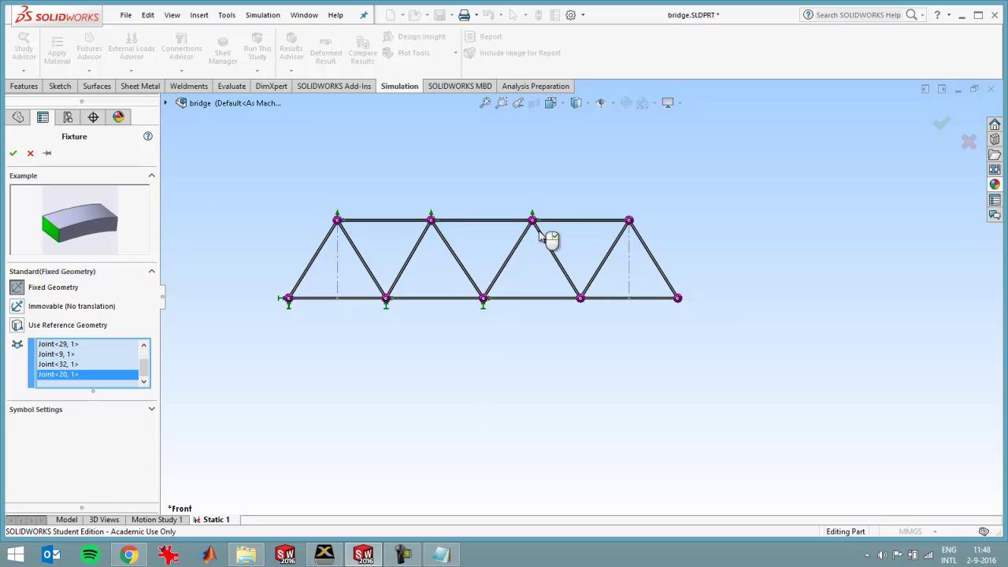
click(581, 299)
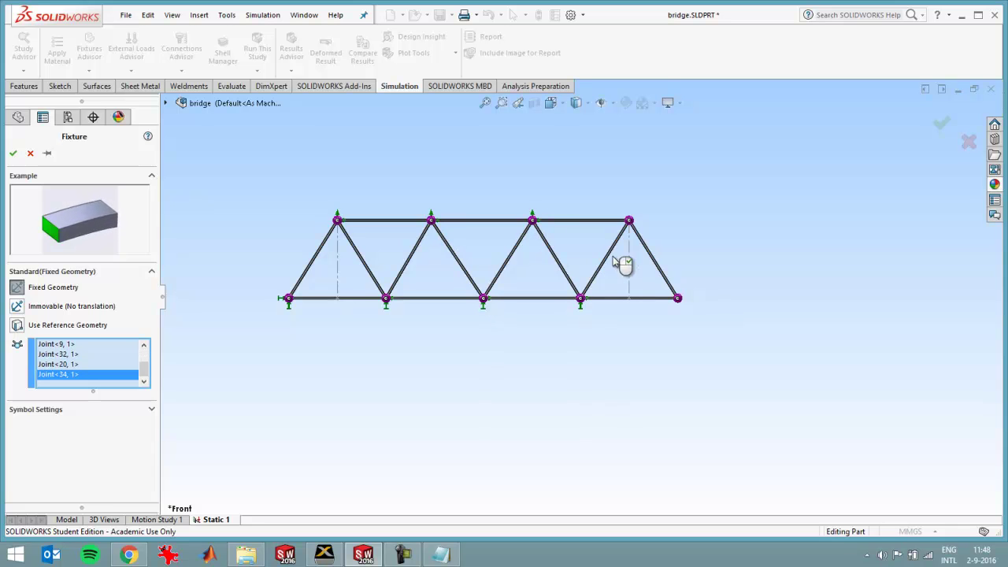
click(630, 221)
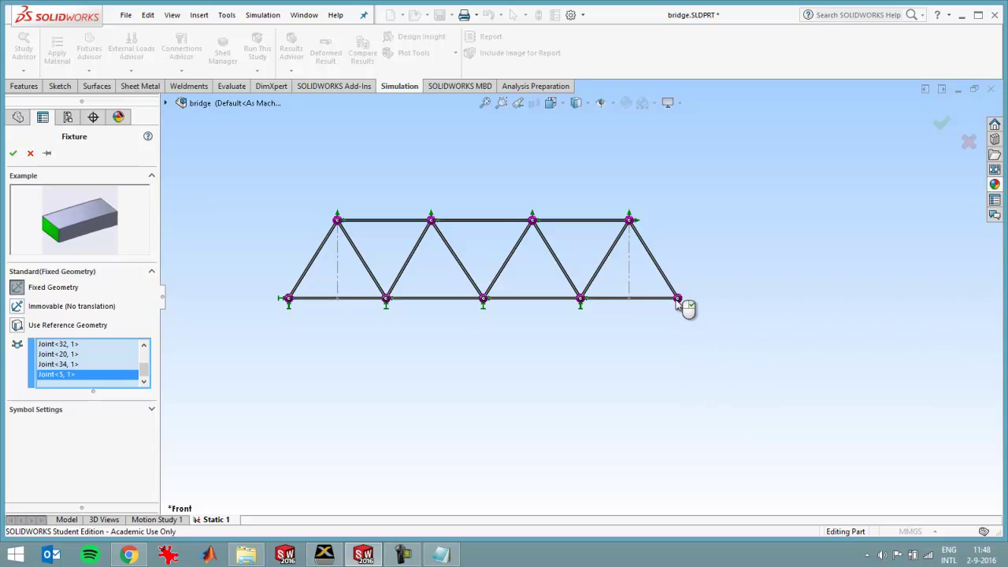
click(678, 302)
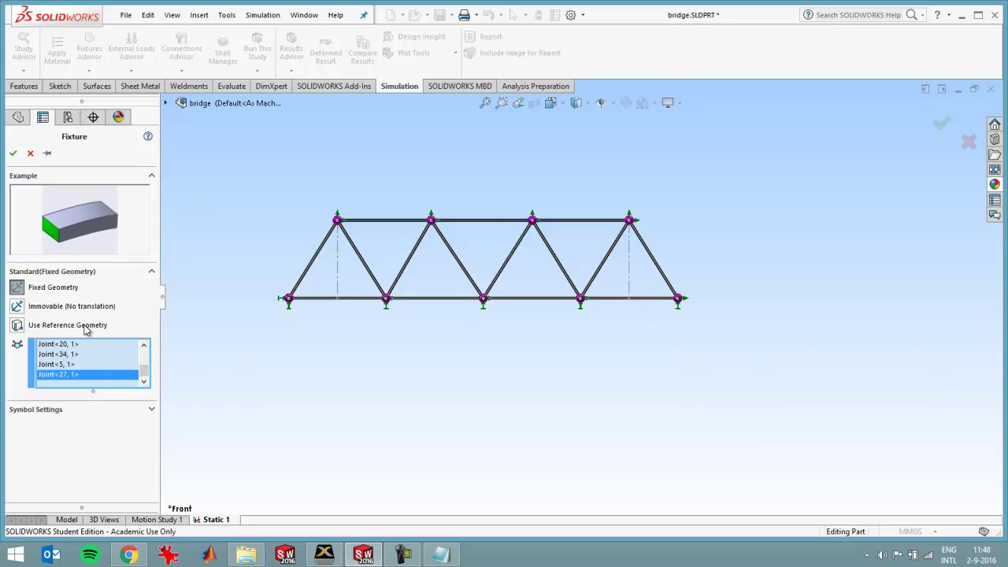
Switch the fixture to Use Reference Geometry and try the bottom beam edge as reference.
click(18, 325)
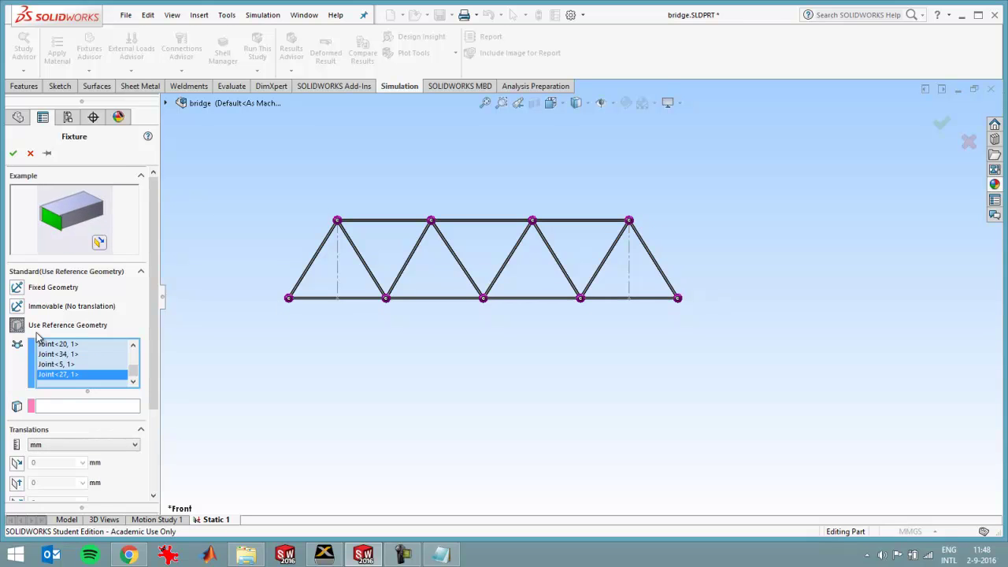
scroll(306, 317, down, 10)
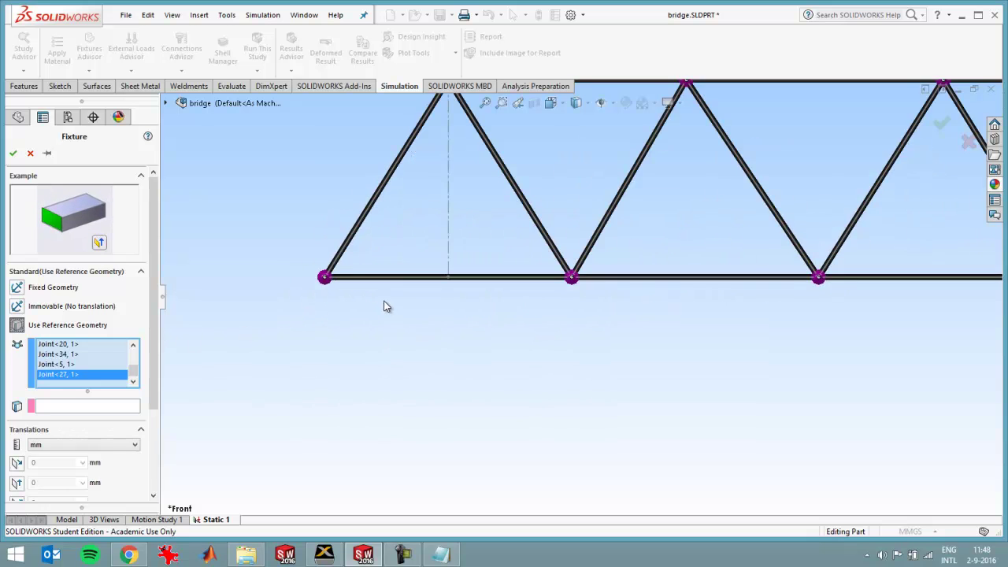
scroll(378, 280, down, 5)
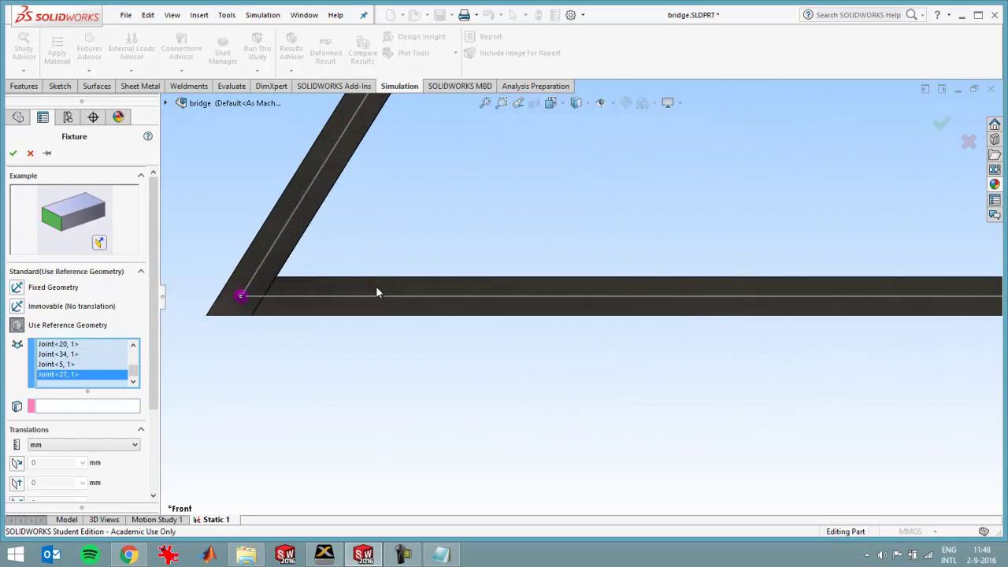
mouse_move(245, 317)
middle_down()
mouse_move(270, 326)
mouse_move(272, 344)
mouse_move(227, 319)
middle_up()
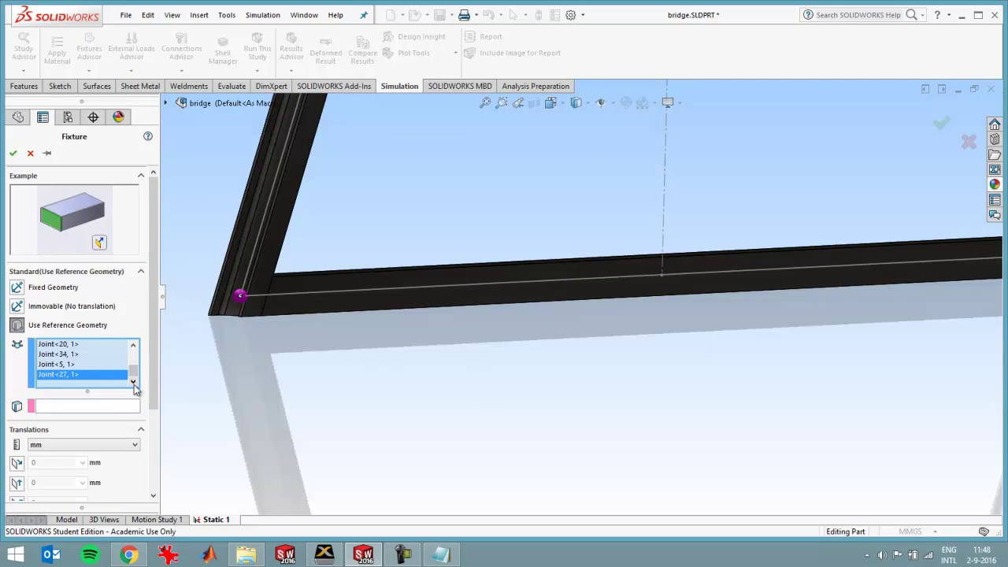
click(122, 405)
click(234, 314)
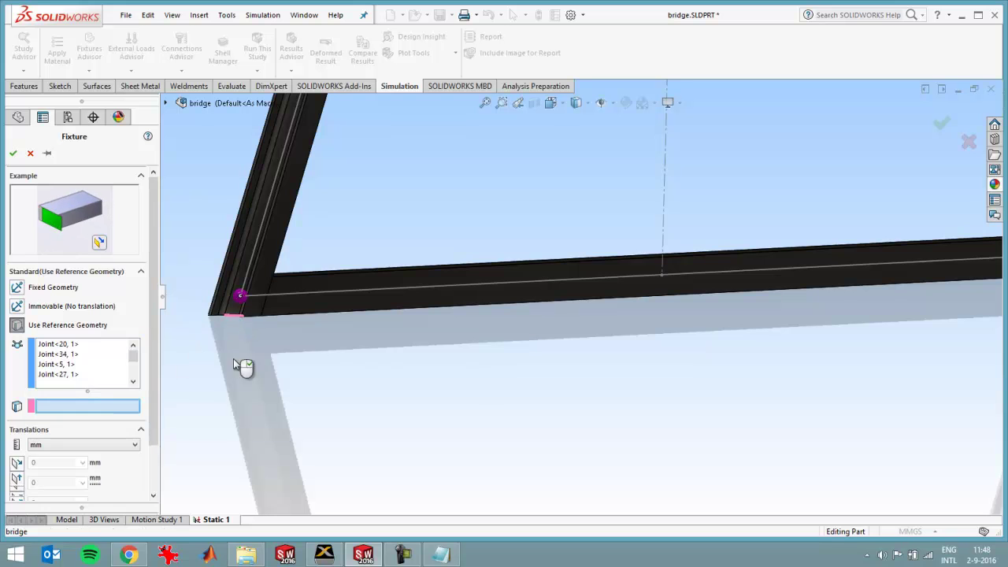
scroll(154, 448, down, 1)
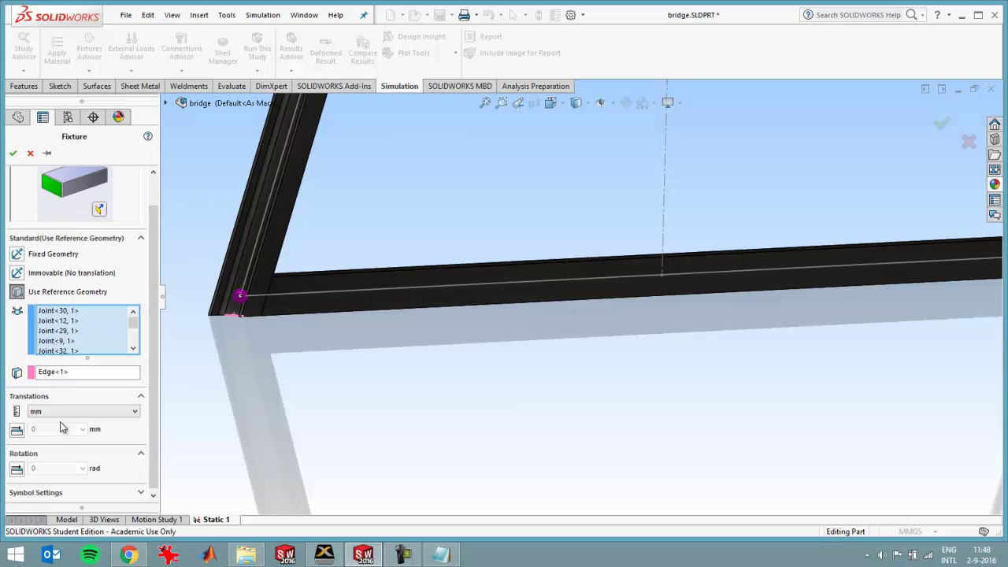
Clear the trial selections and set the bottom beam face, Face<1>, as reference.
click(77, 373)
right_click(78, 375)
click(102, 381)
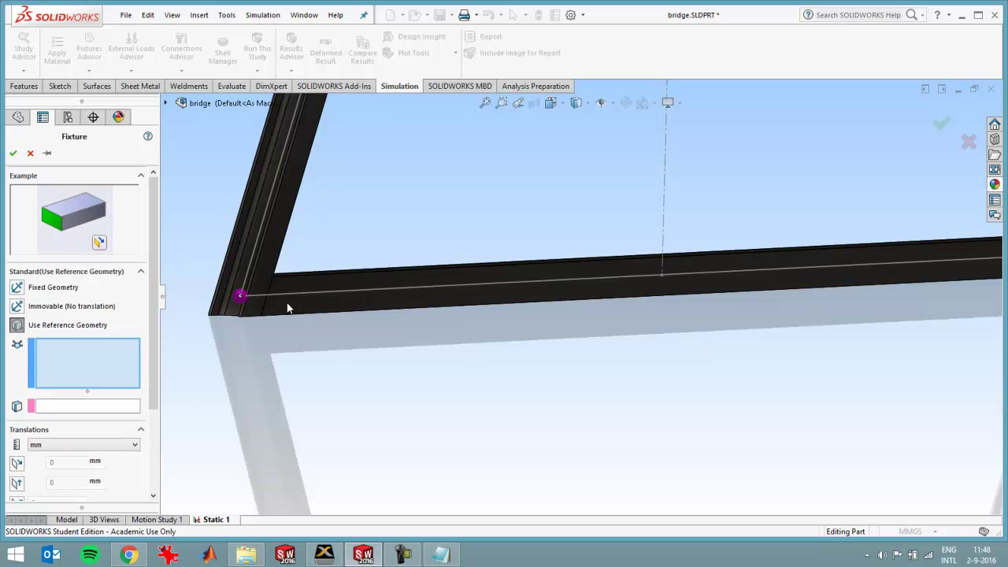
click(102, 405)
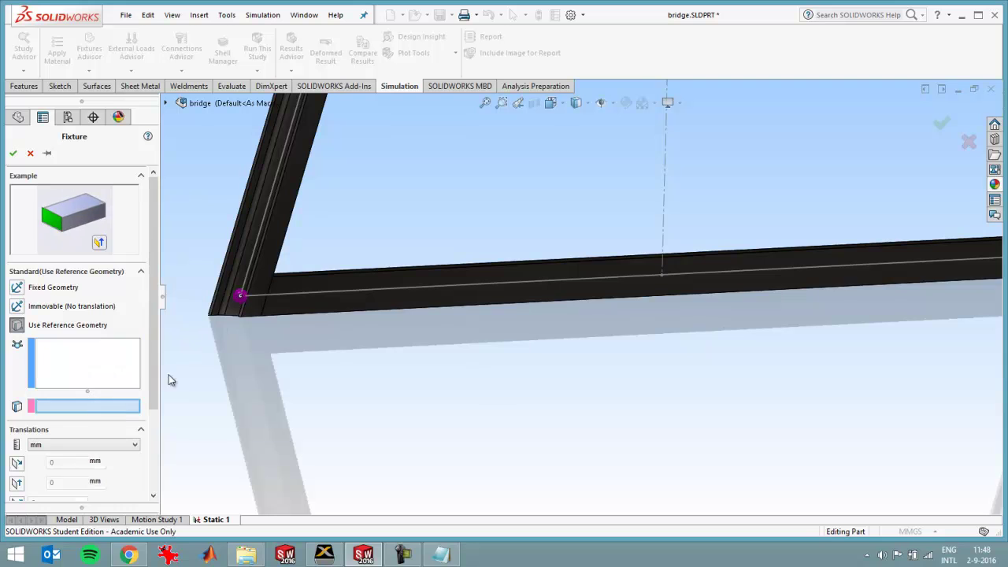
click(315, 291)
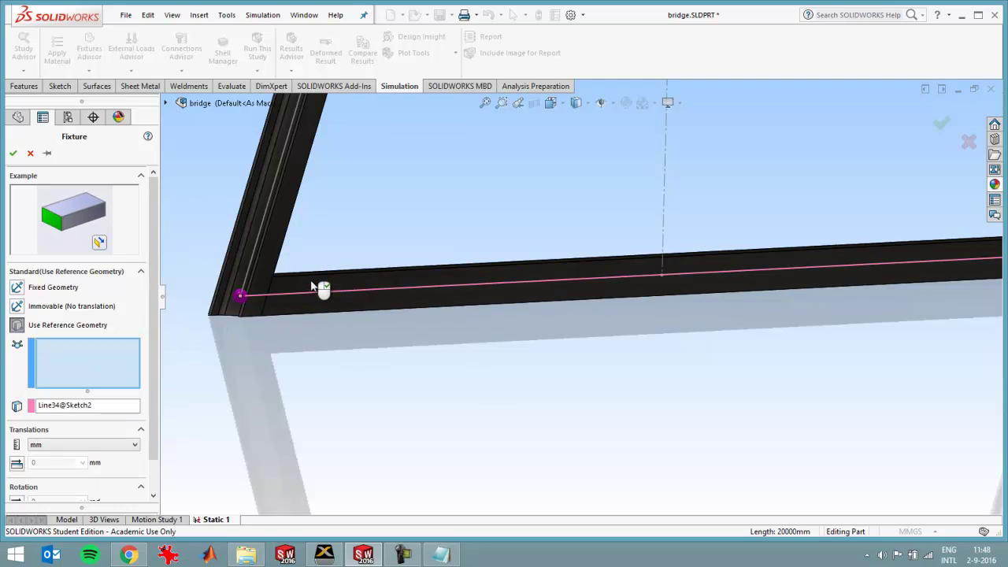
right_click(114, 407)
click(135, 415)
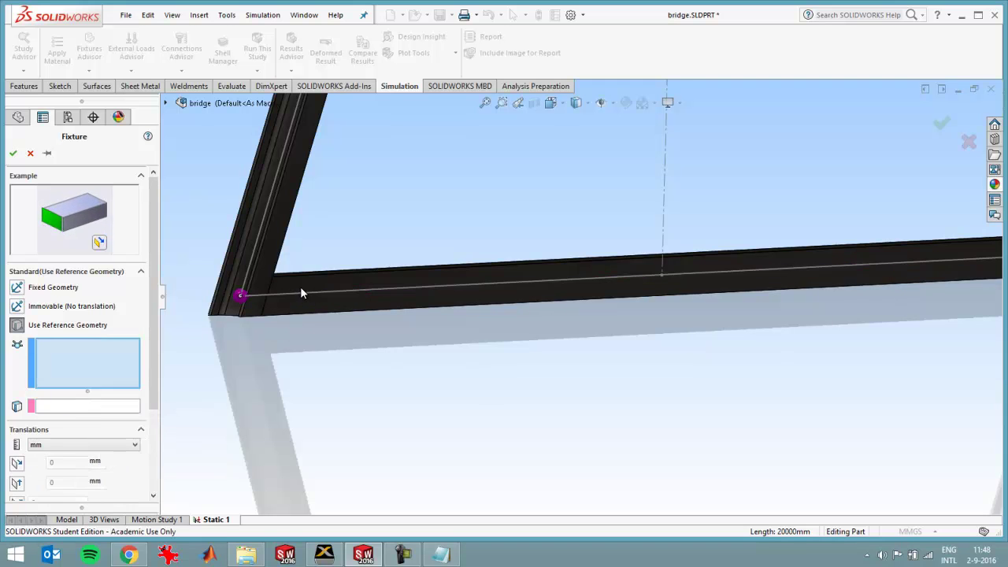
click(328, 294)
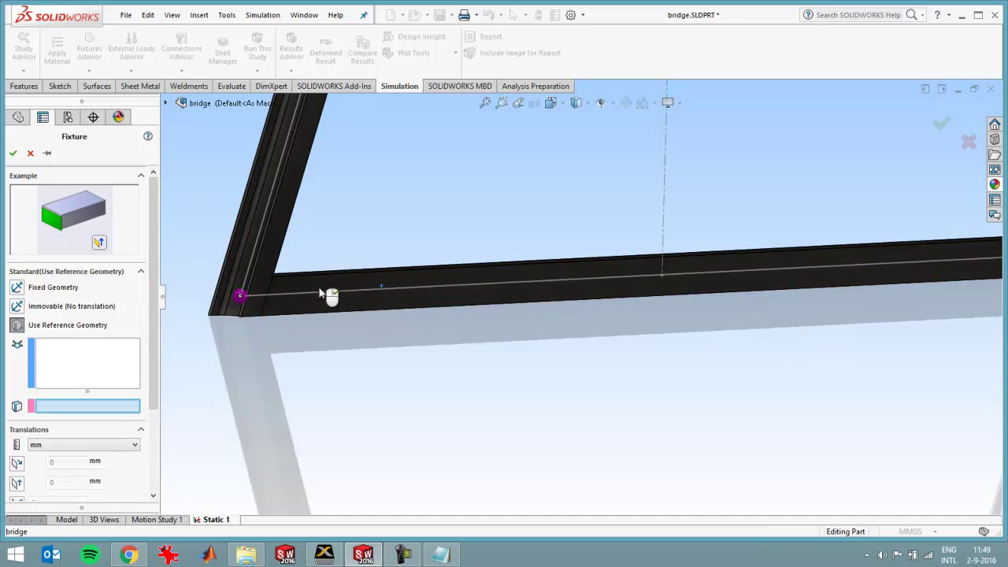
middle_drag(329, 295, 296, 391)
Pick the nine bottom and top truss joints, Joint<30, 1> through Joint<27, 1>, for the fixture.
scroll(296, 391, up, 2)
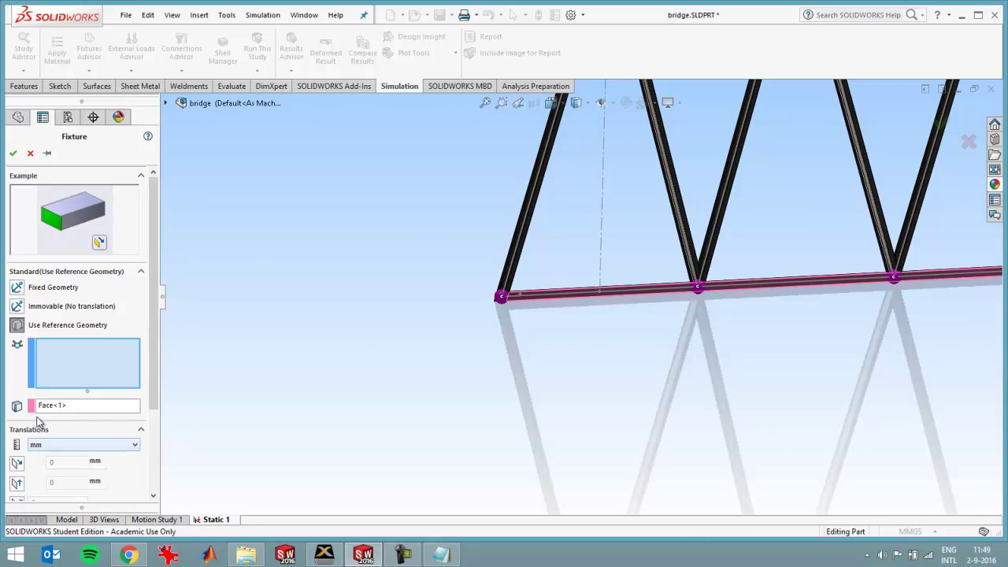
click(504, 298)
scroll(595, 227, up, 3)
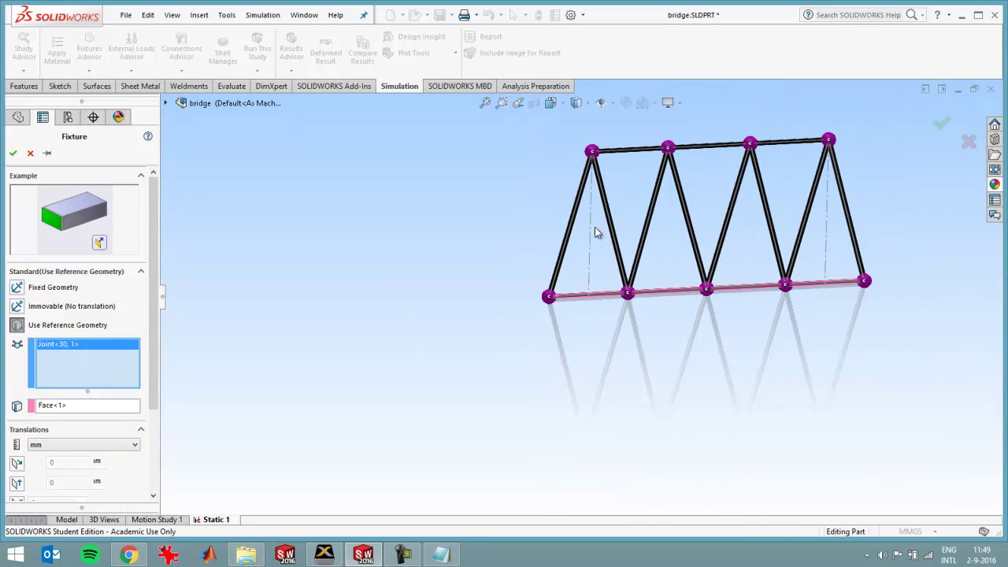
click(593, 153)
click(630, 294)
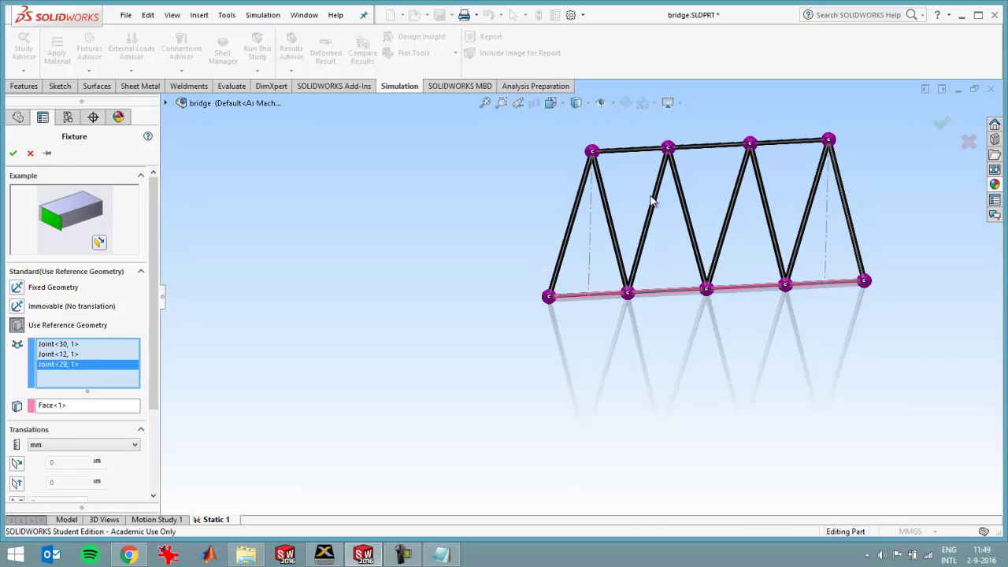
click(668, 151)
click(707, 289)
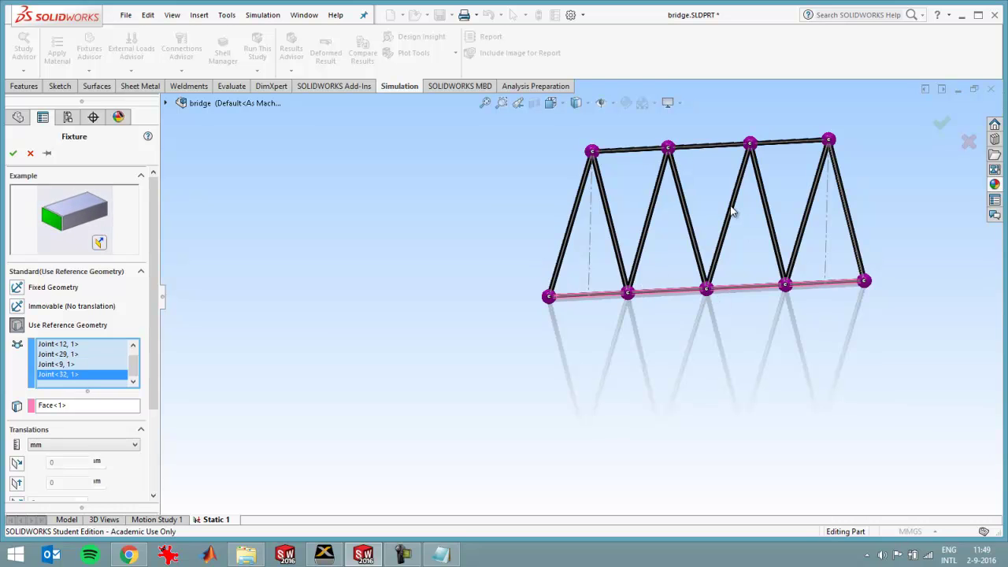
click(758, 148)
click(786, 287)
click(829, 141)
click(864, 282)
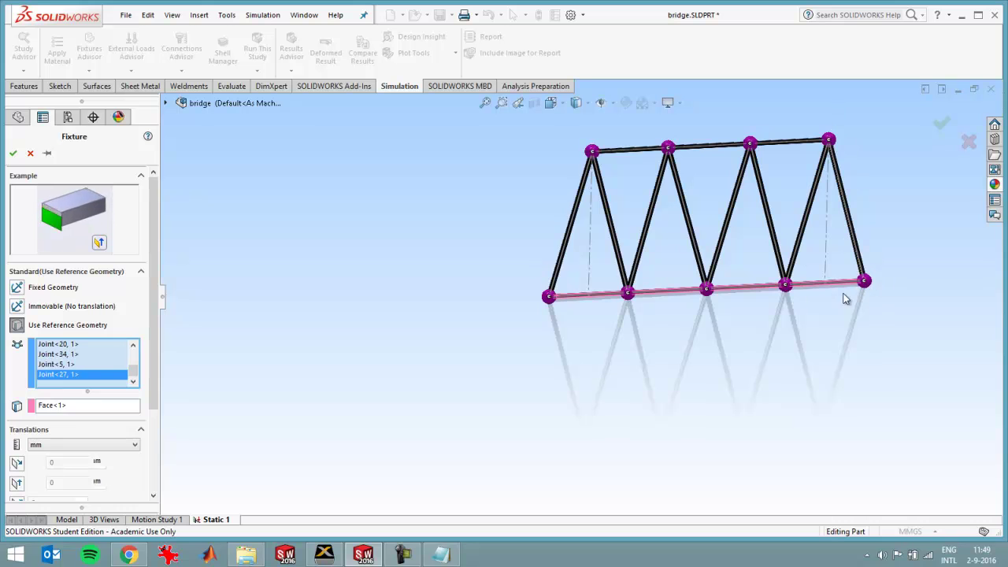
scroll(157, 370, down, 3)
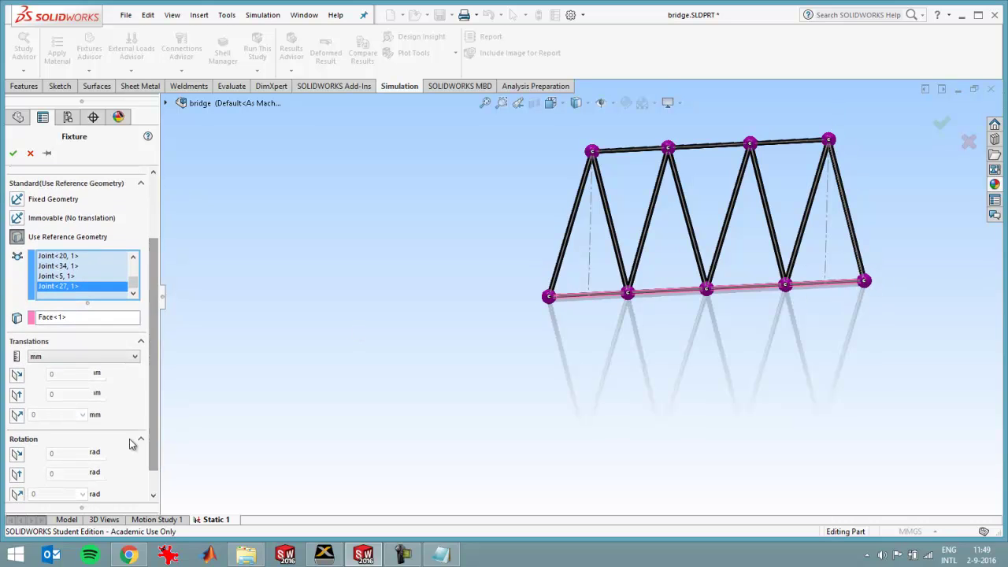
Restrain translation normal to the reference face and lock the first rotation at 0 rad.
click(19, 417)
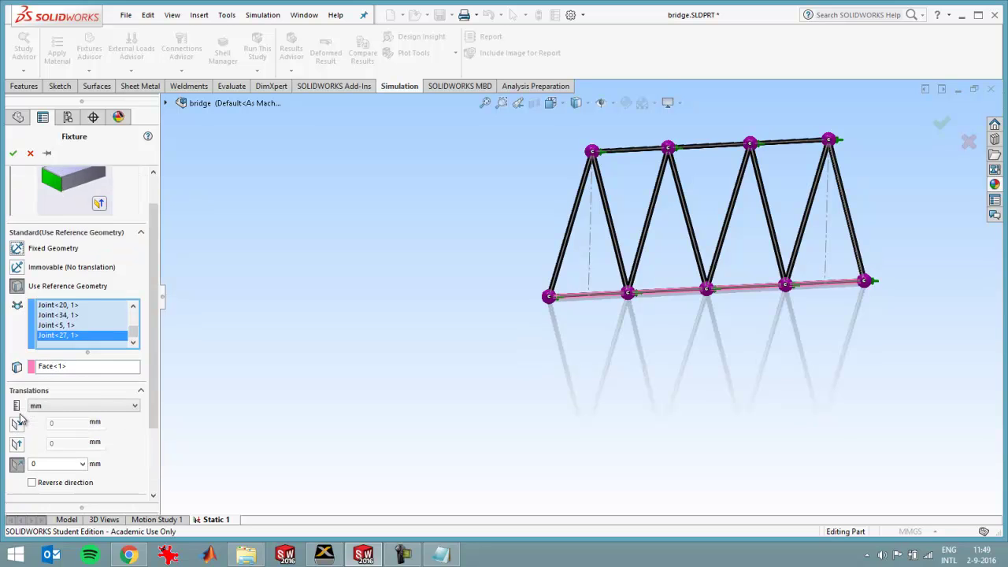
scroll(152, 403, down, 3)
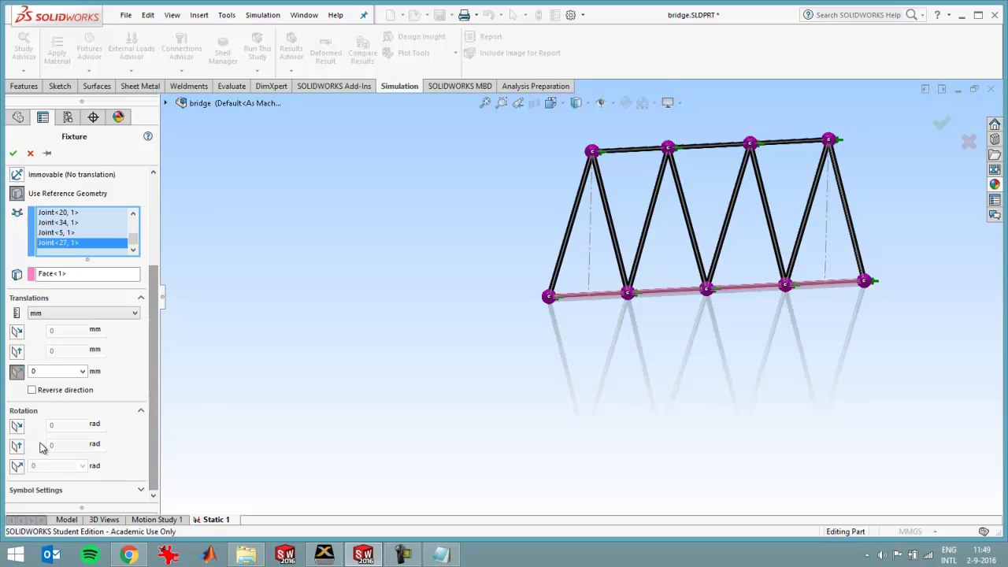
click(18, 426)
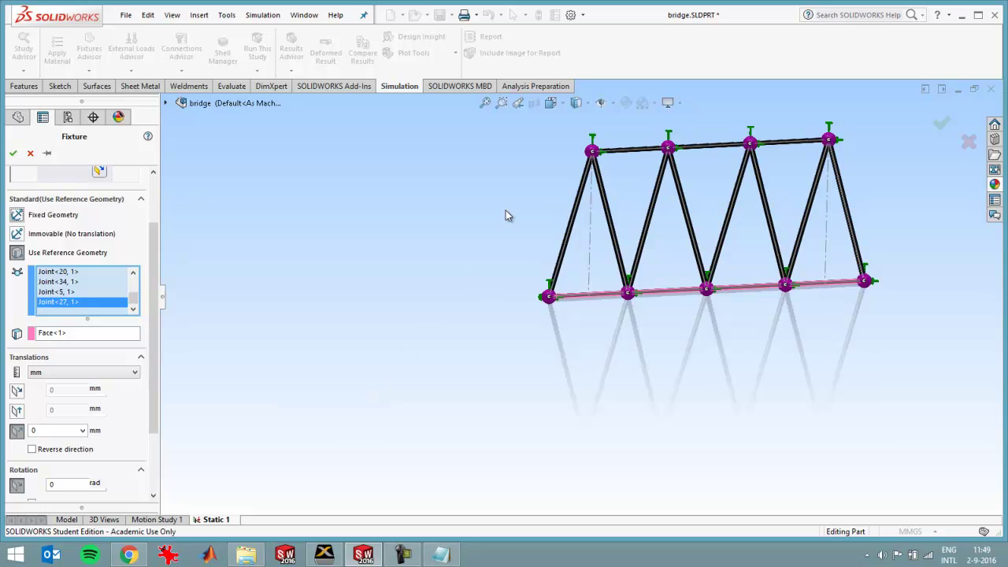
mouse_move(786, 290)
middle_down()
mouse_move(792, 281)
mouse_move(754, 308)
mouse_move(728, 250)
mouse_move(806, 293)
middle_up()
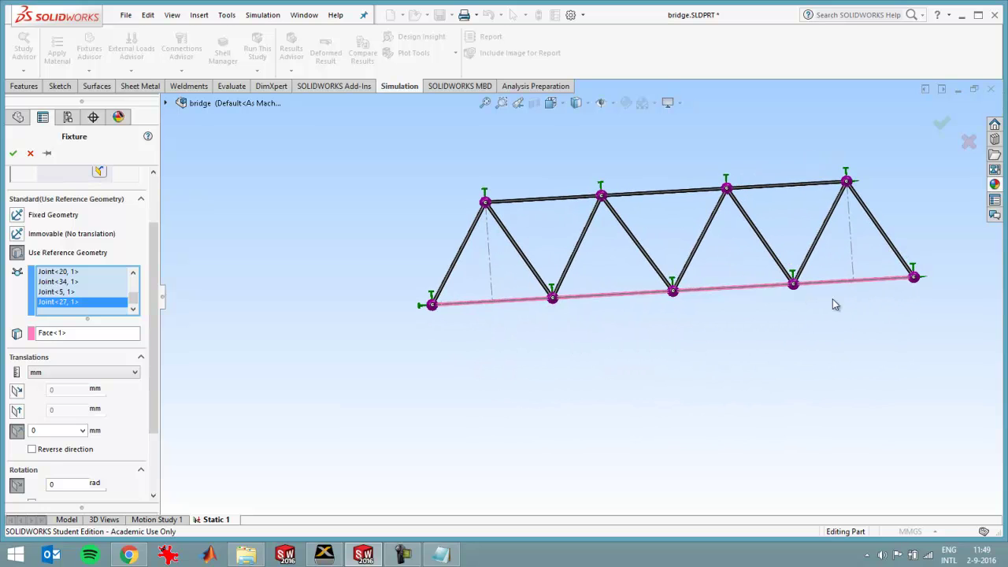
middle_drag(574, 314, 630, 360)
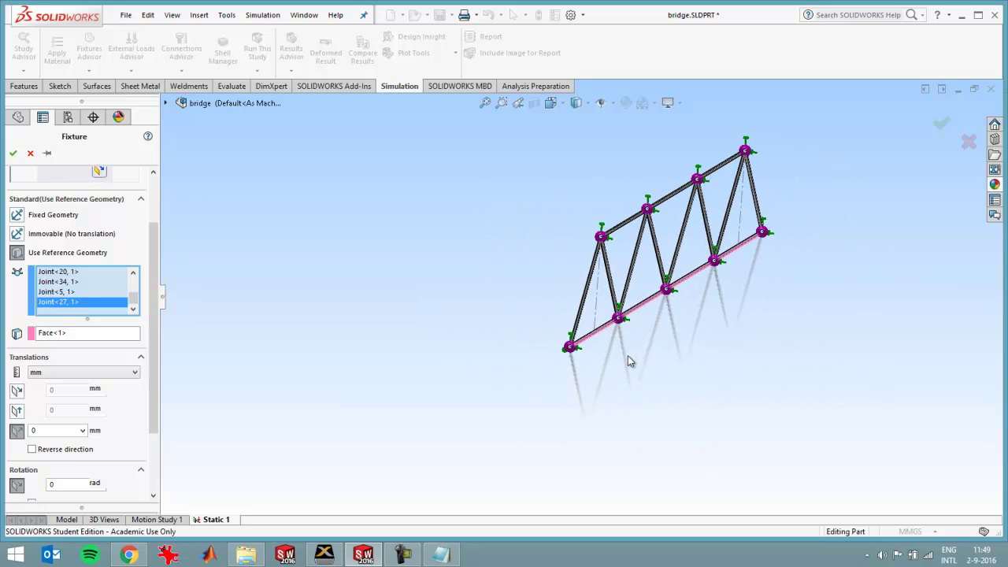
drag(153, 429, 152, 490)
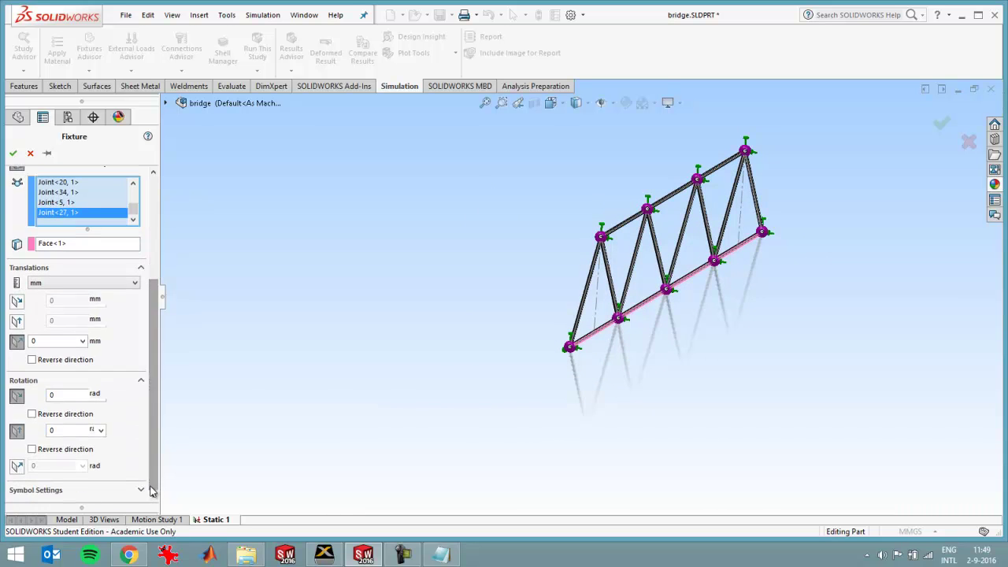
Raise the fixture symbol size to 150 and confirm the Reference Geometry-1 fixture.
click(141, 490)
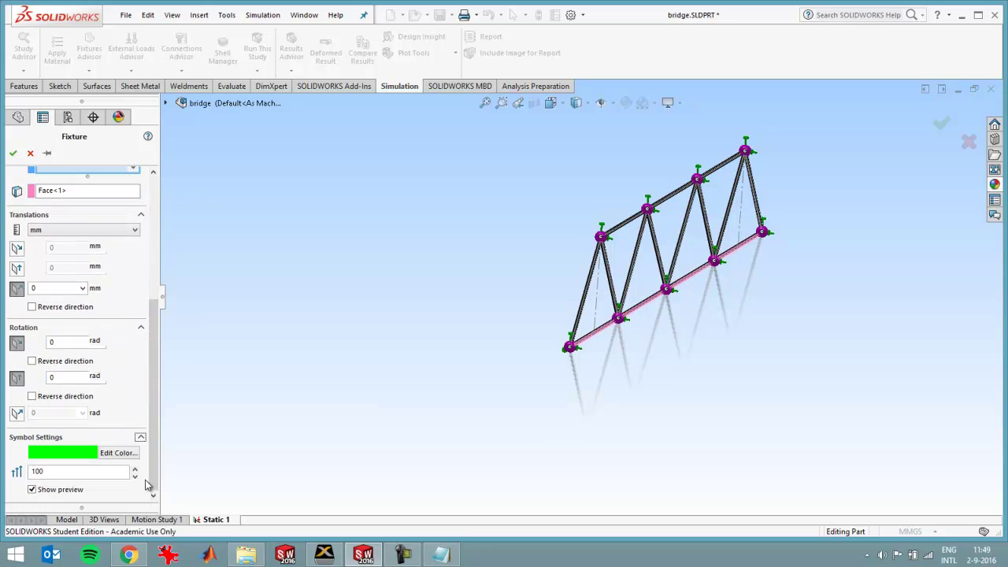
click(134, 467)
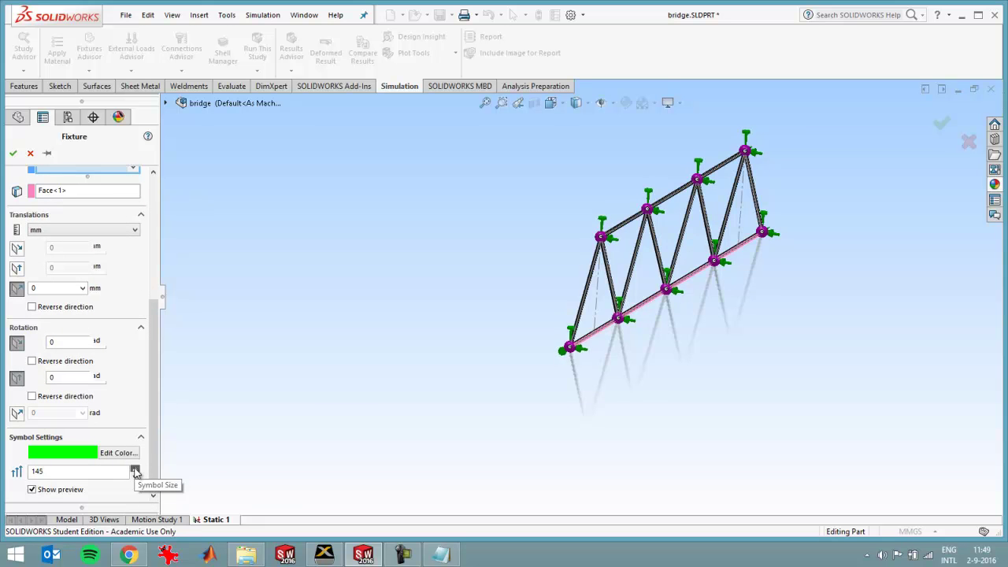
click(134, 468)
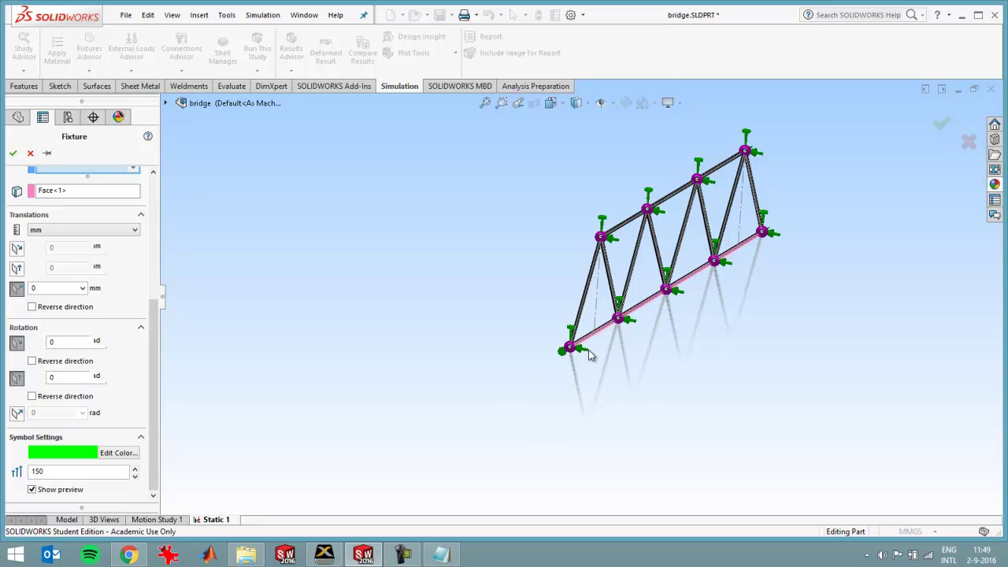
middle_drag(605, 360, 491, 343)
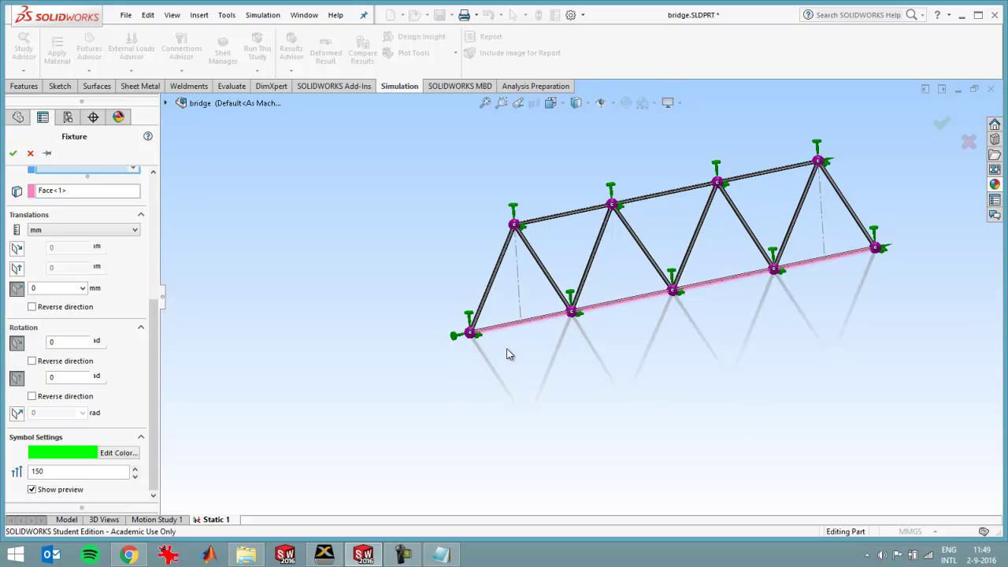
middle_drag(509, 417, 503, 374)
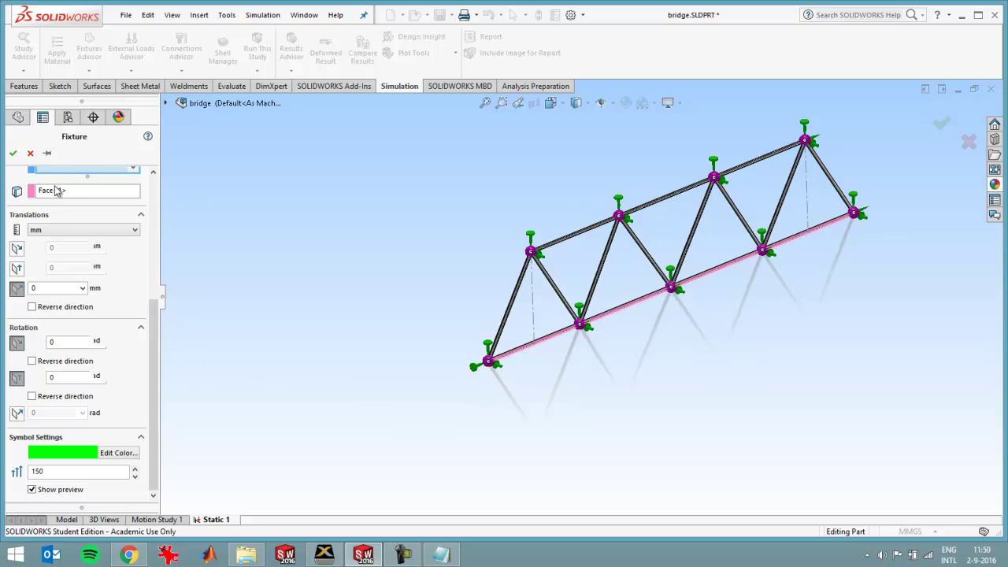
click(12, 153)
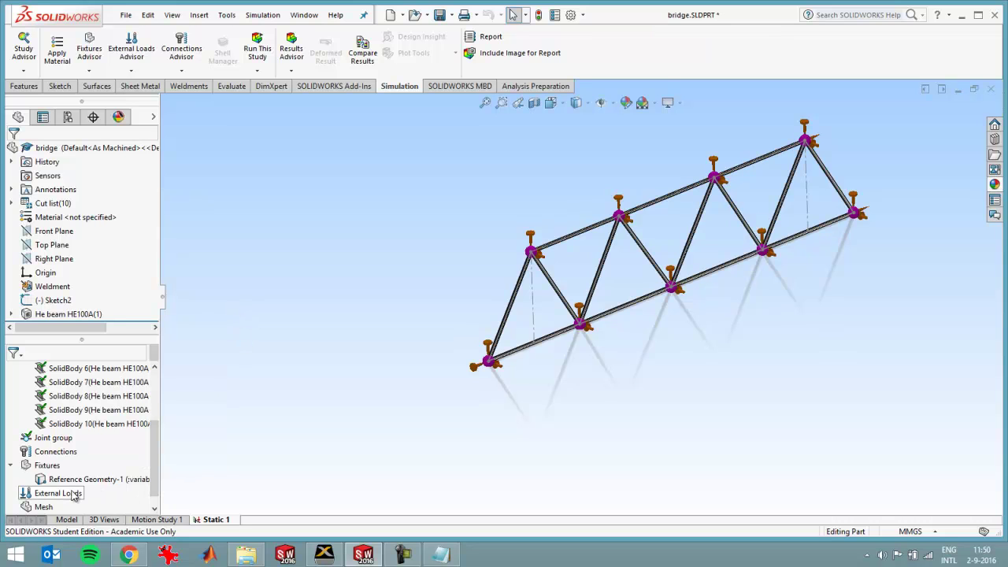
right_click(55, 466)
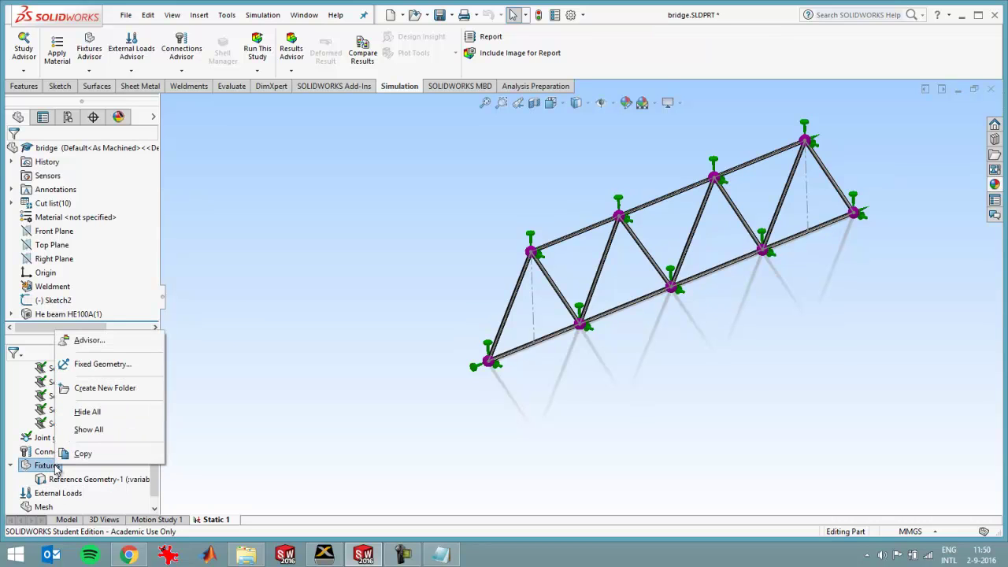
click(355, 401)
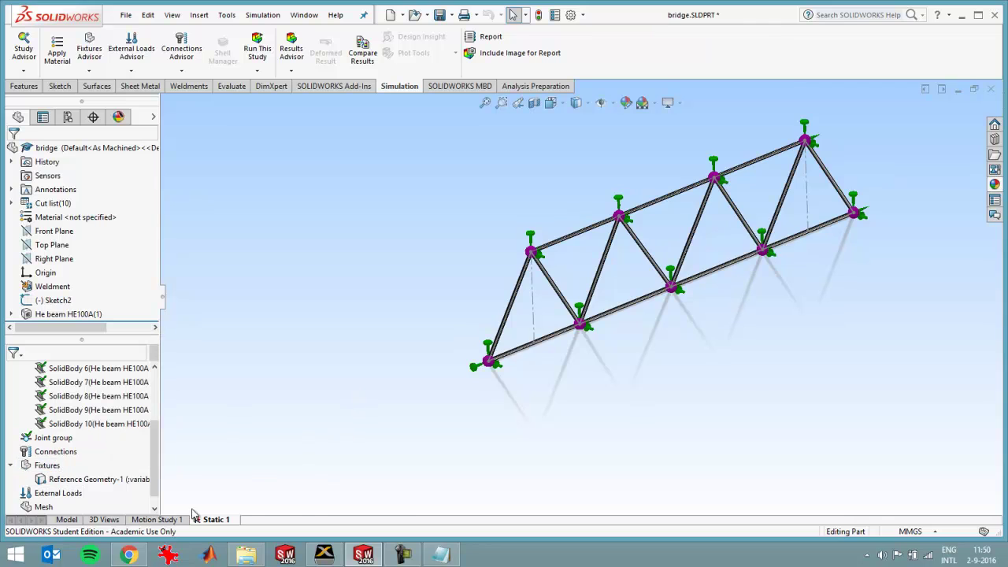
Look over the 'simply supported beam' Google Images results in Chrome, then return to SOLIDWORKS.
click(130, 555)
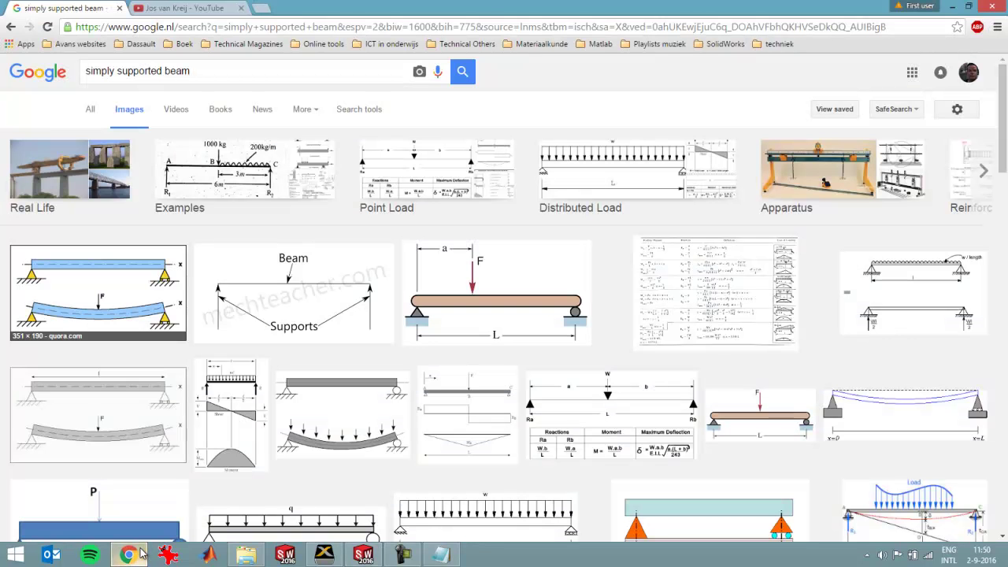
click(208, 70)
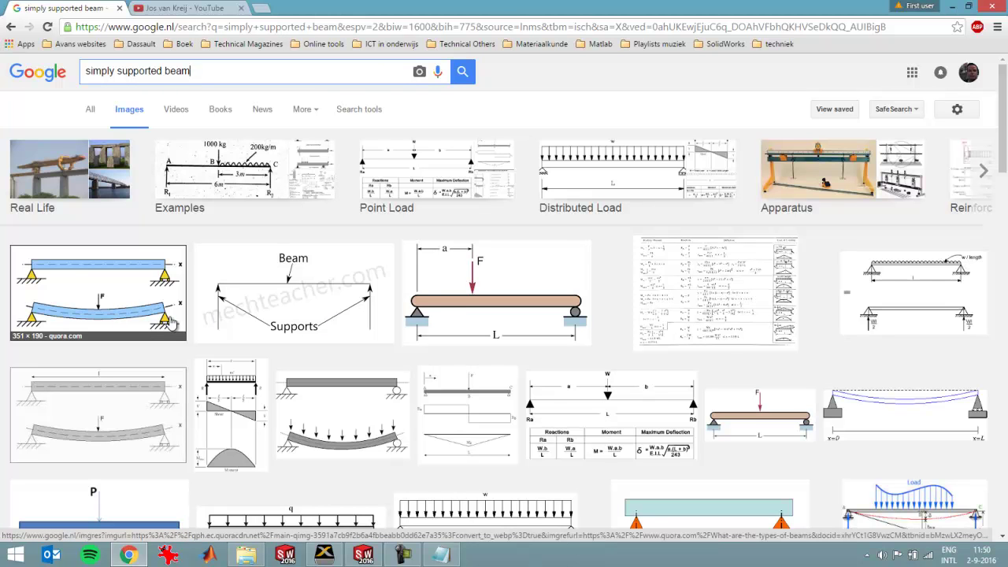
key(alt+Tab)
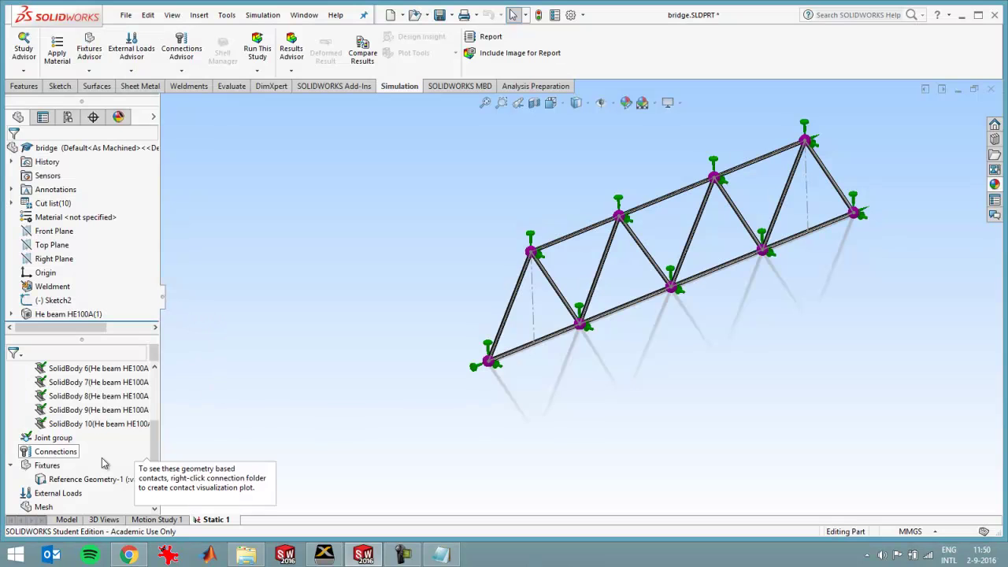
Add an Immovable (no translation) fixture on the bottom-left truss joint.
right_click(46, 466)
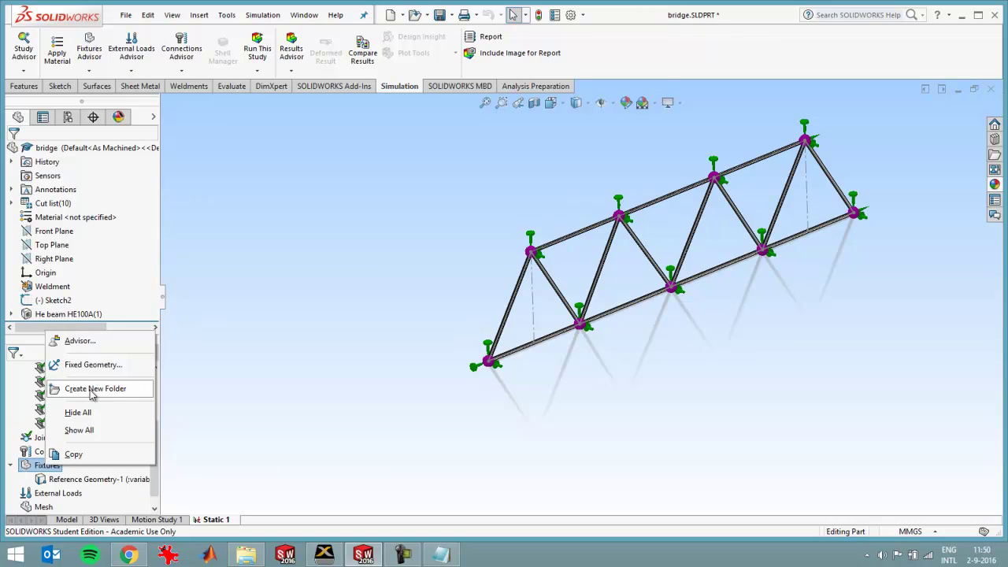
click(91, 365)
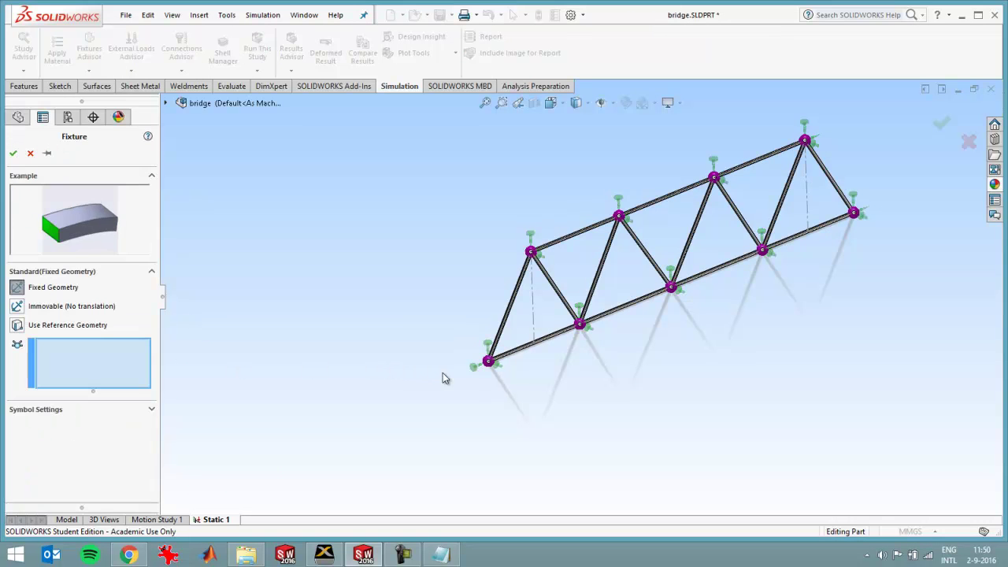
click(17, 307)
click(488, 362)
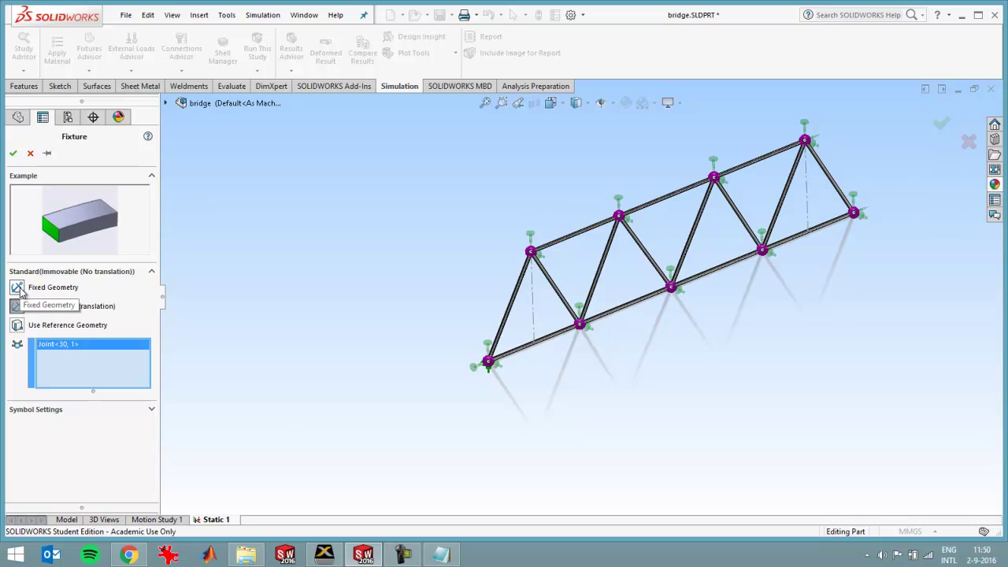
click(13, 154)
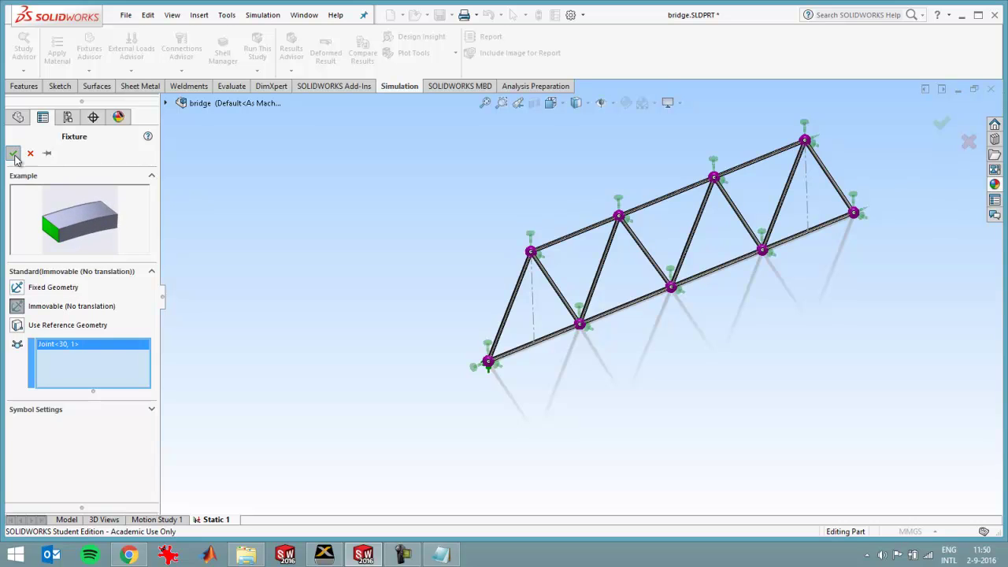
Inspect the truss view and bring up the Fixtures options for another fixture.
middle_drag(518, 418, 517, 370)
scroll(845, 270, up, 2)
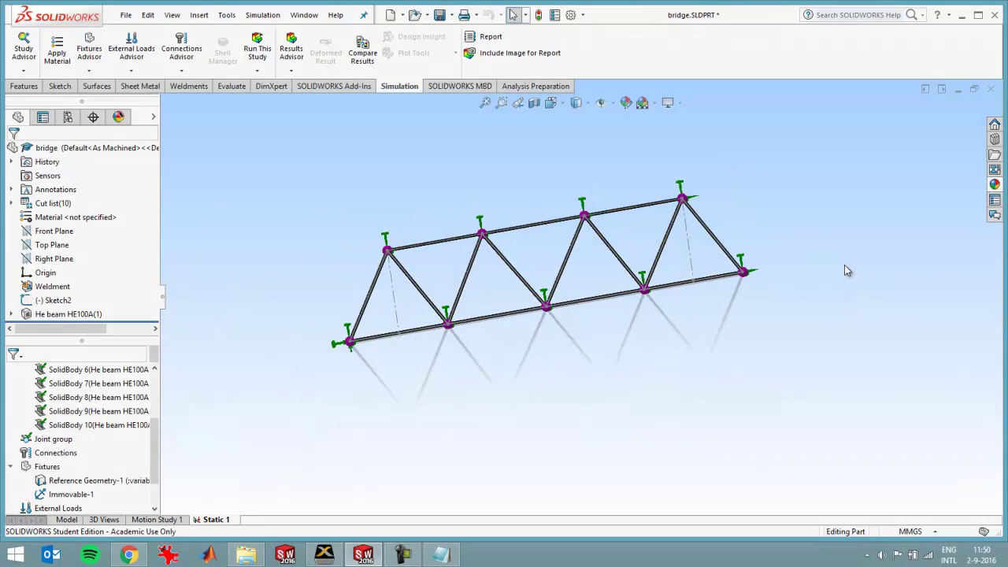
scroll(695, 286, down, 5)
middle_drag(708, 301, 676, 329)
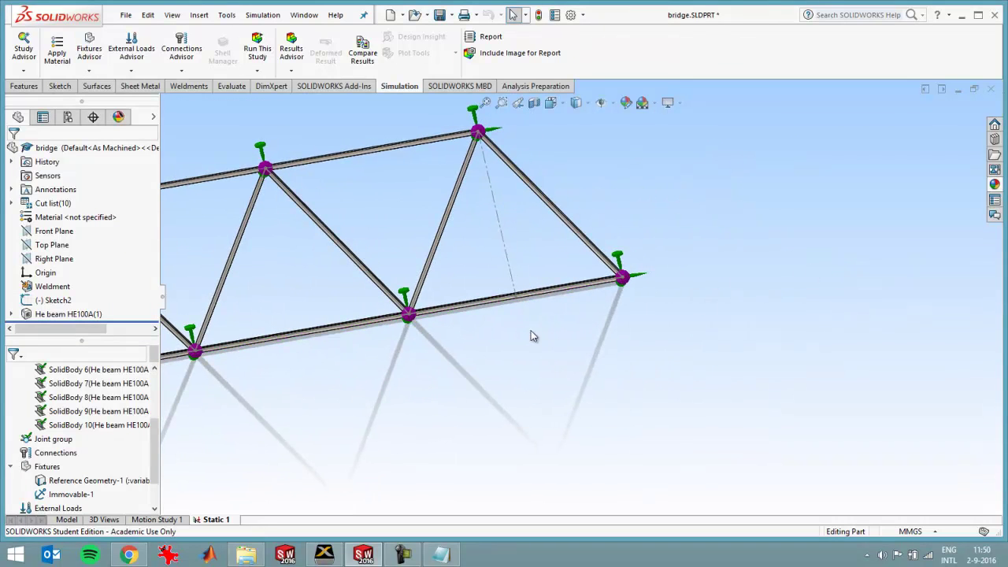
right_click(65, 445)
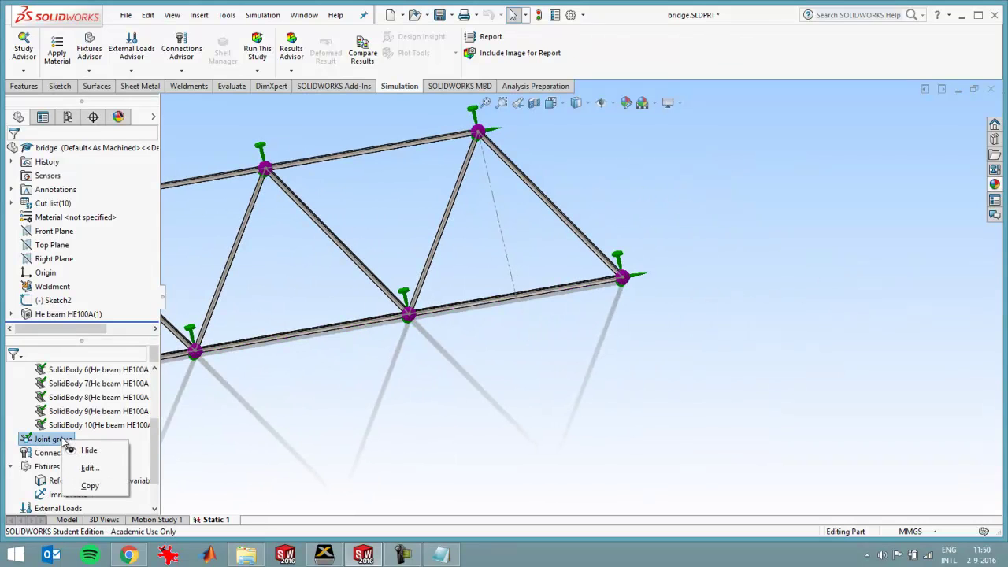
click(190, 436)
right_click(47, 466)
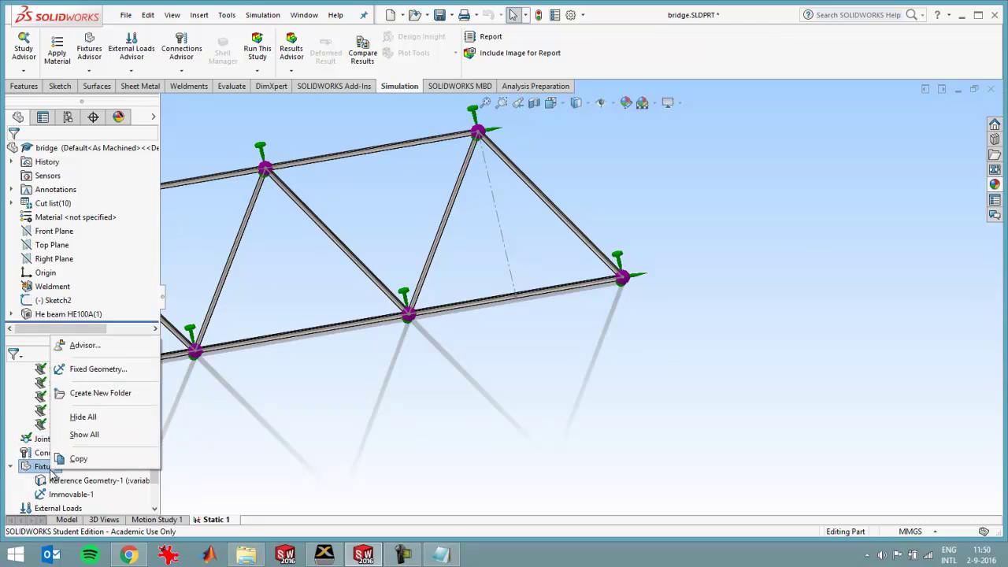
Fix the bottom-right joint at 0 mm normal to the bottom beam face using Reference Geometry.
click(87, 369)
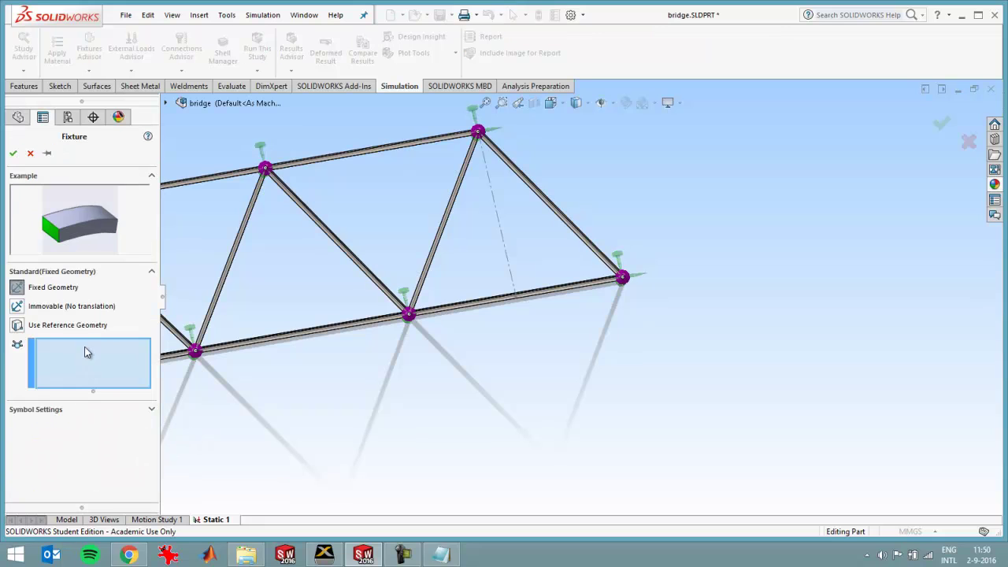
click(17, 325)
click(625, 280)
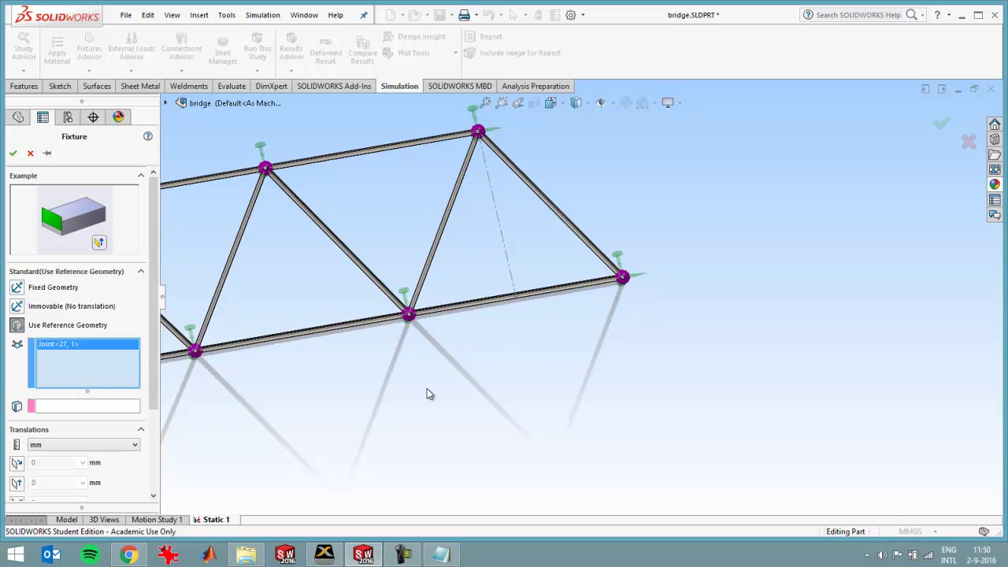
click(80, 408)
middle_drag(403, 400, 383, 318)
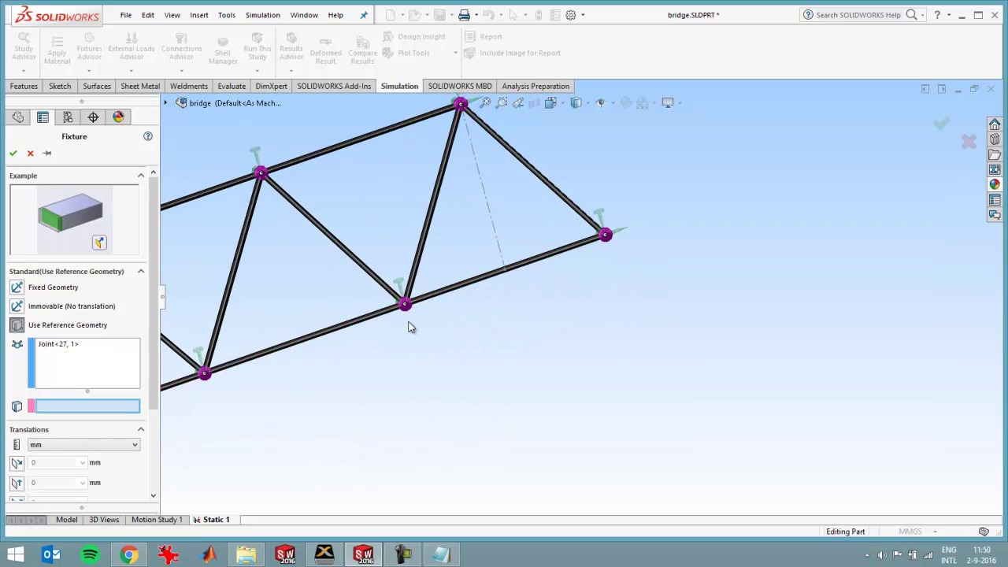
scroll(583, 248, down, 5)
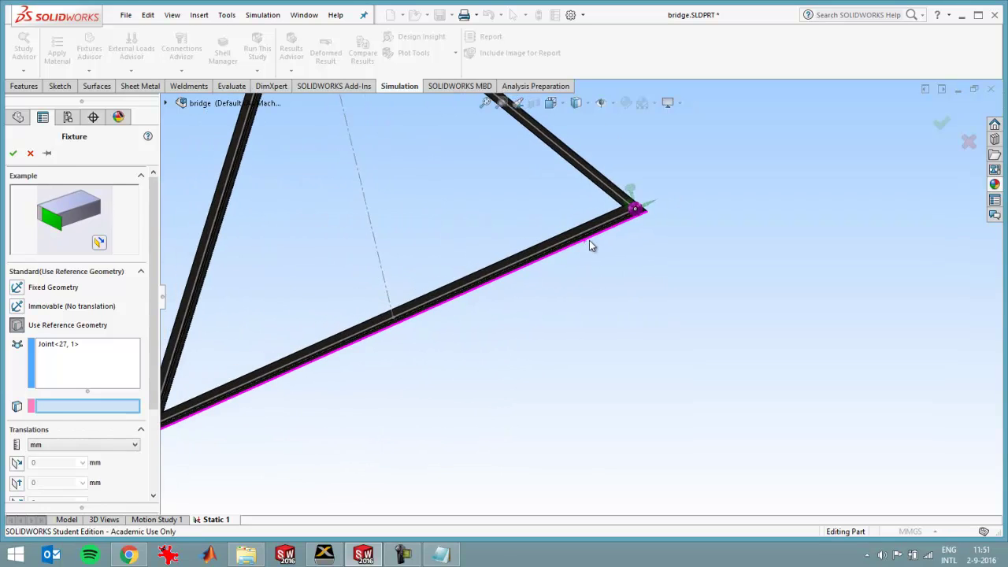
scroll(584, 246, down, 3)
scroll(583, 247, down, 3)
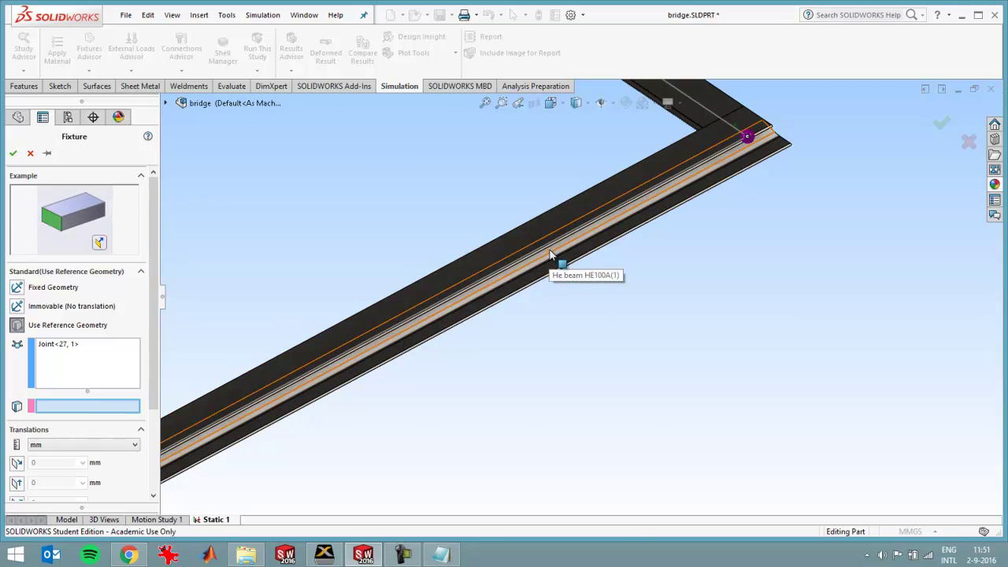
click(551, 254)
scroll(154, 461, down, 2)
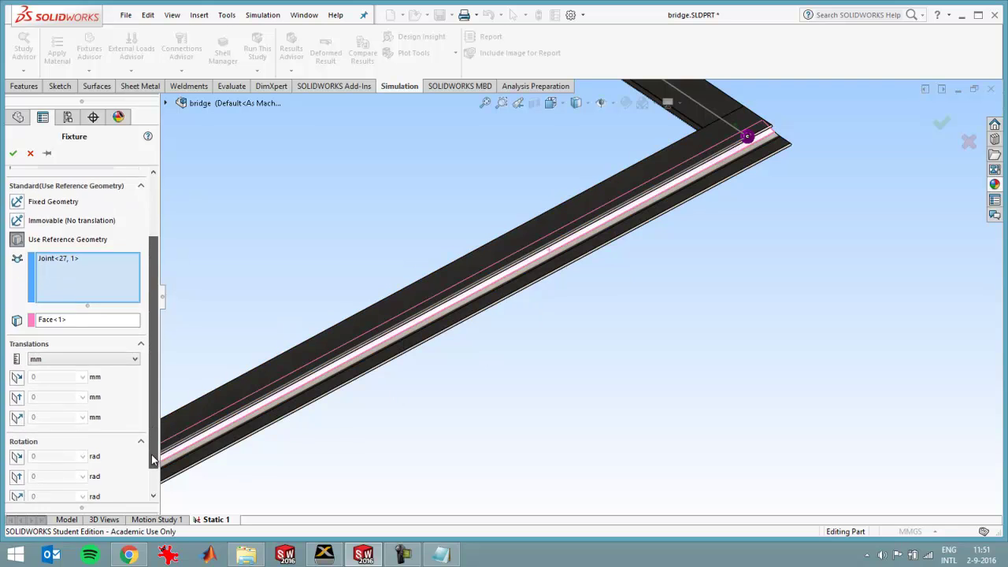
click(17, 414)
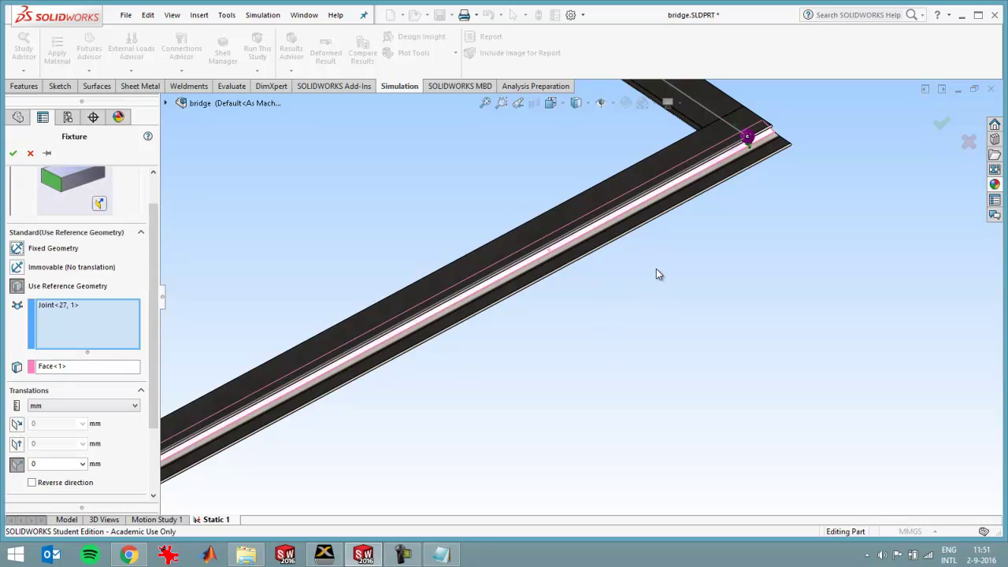
Enlarge the fixture symbols to 215 and confirm the Reference Geometry-2 fixture.
middle_drag(656, 269, 673, 299)
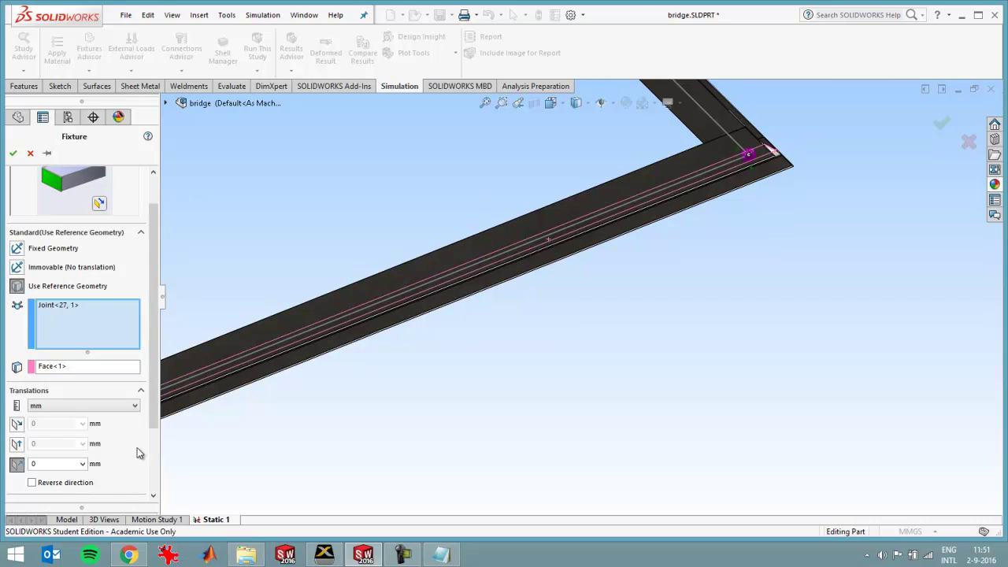
scroll(138, 453, down, 3)
scroll(132, 488, down, 2)
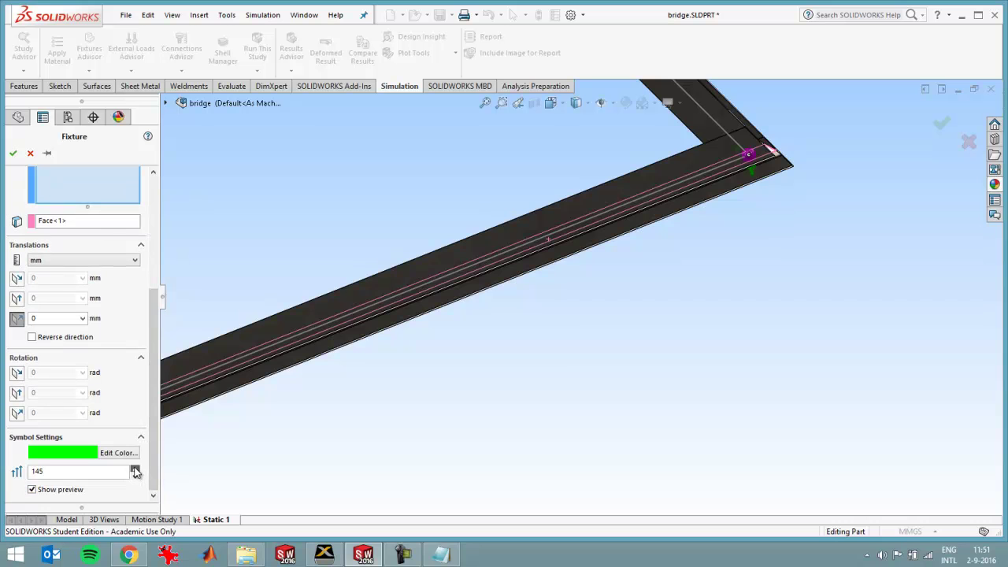
click(136, 468)
scroll(551, 386, up, 6)
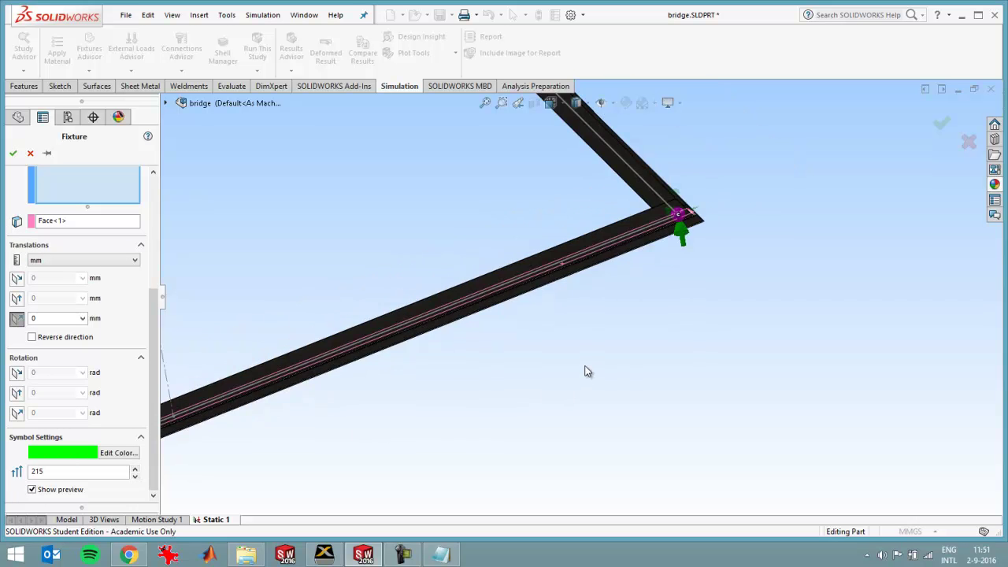
scroll(531, 390, up, 2)
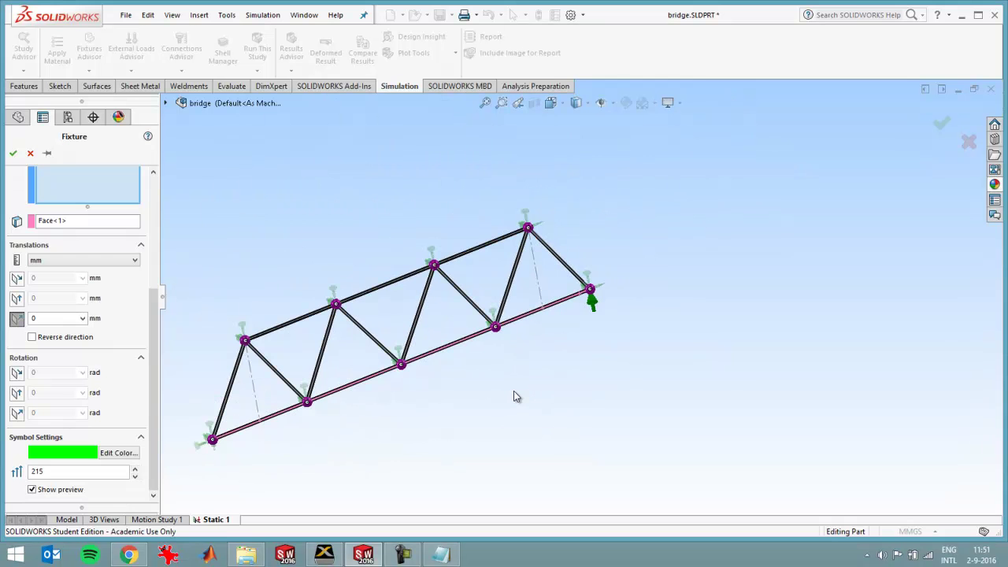
click(11, 155)
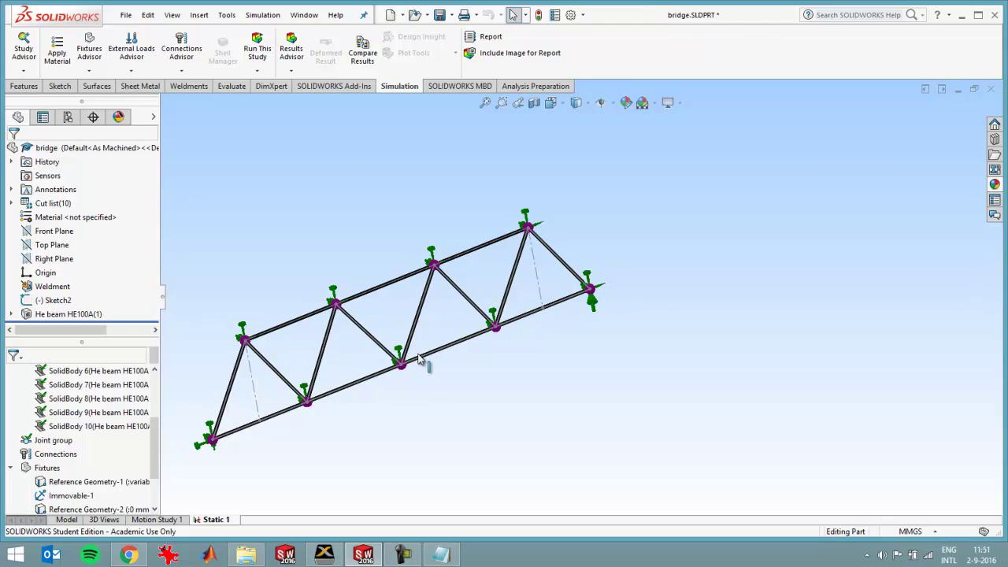
Orbit the truss to a broad side view and check the Immovable-1 fixture.
middle_drag(423, 361, 370, 357)
middle_drag(383, 390, 684, 348)
scroll(418, 378, up, 3)
scroll(469, 340, down, 3)
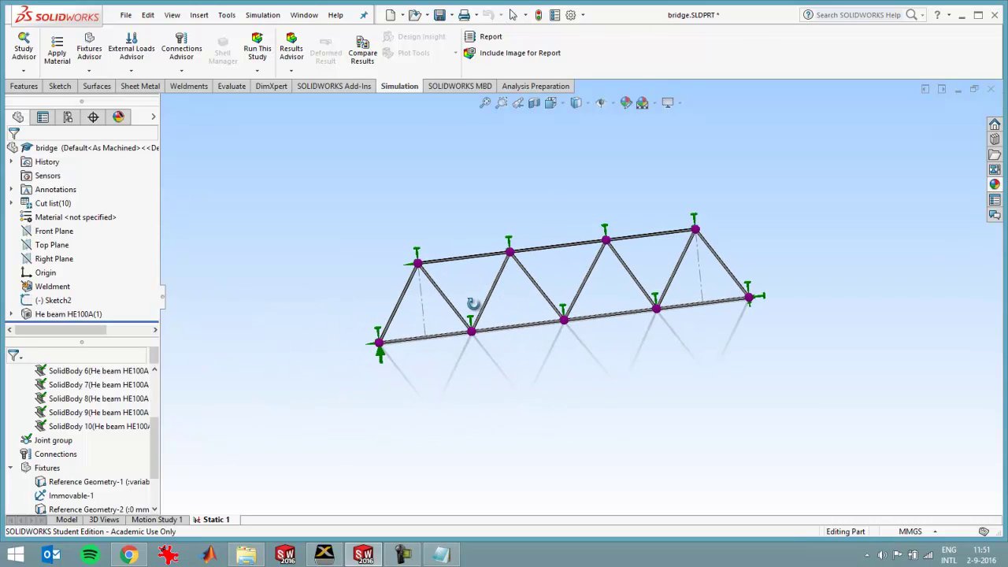
click(71, 496)
click(409, 403)
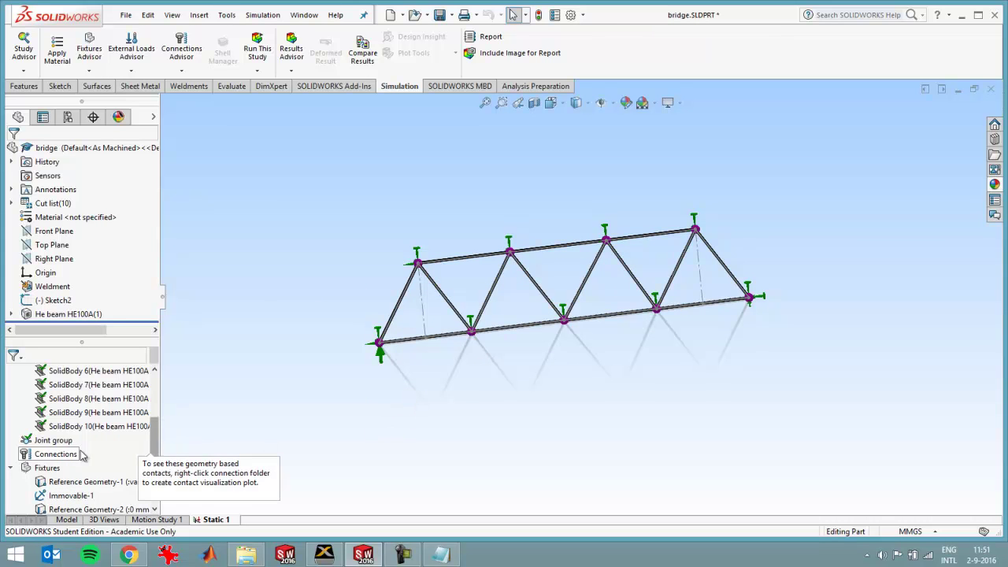
Start a new Force load under External Loads.
scroll(79, 458, down, 2)
right_click(67, 496)
click(103, 512)
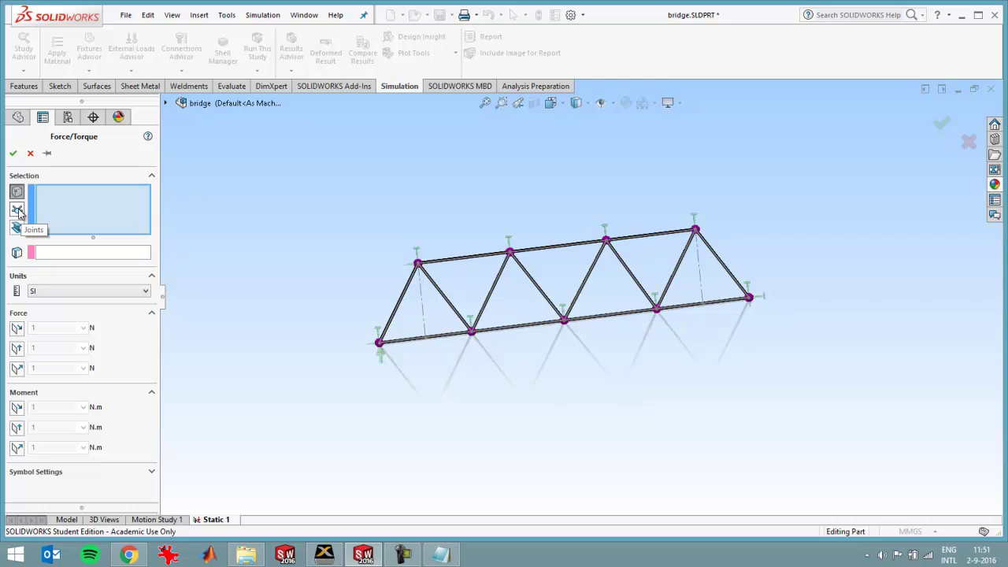
Apply the load at joints, selecting the midspan bottom-chord joint.
click(17, 209)
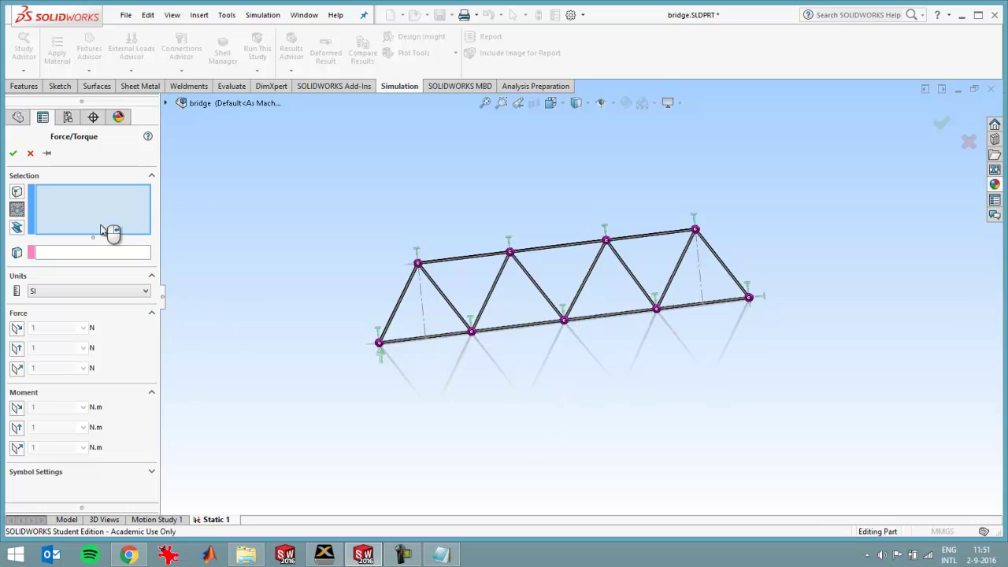
right_click(556, 351)
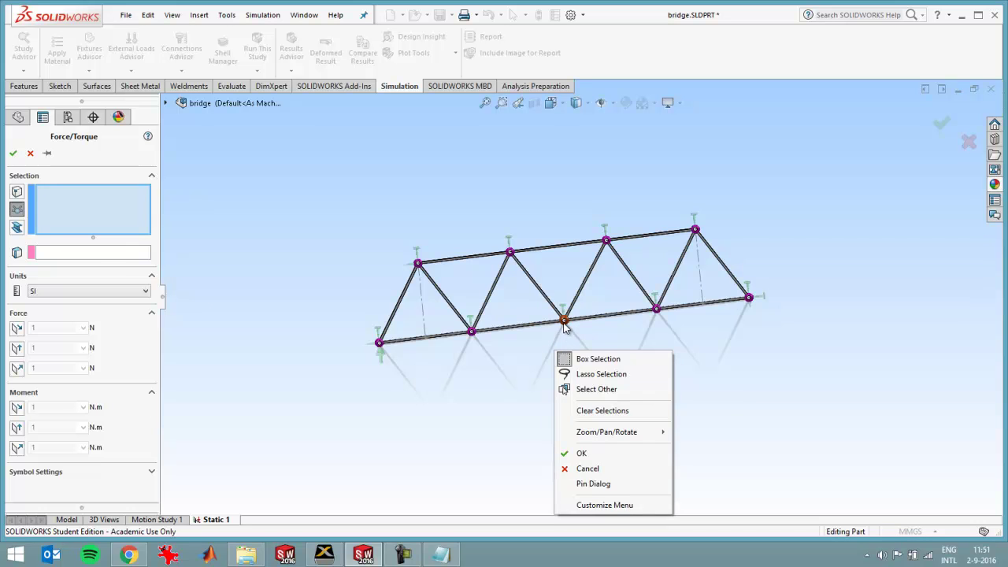
click(564, 322)
click(84, 255)
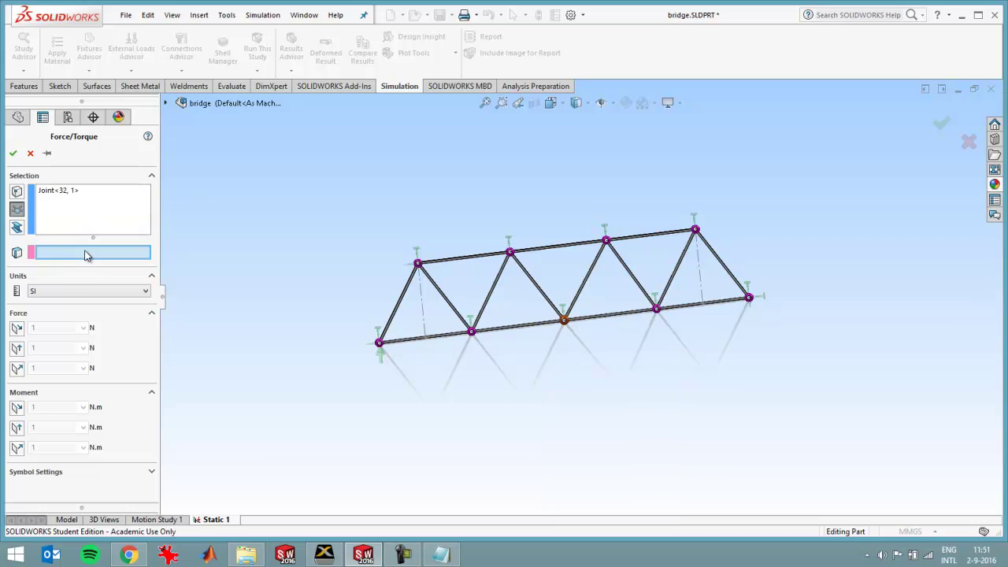
middle_drag(562, 337, 354, 299)
Set a reversed 10000 N normal force referenced to the bottom chord face and confirm.
click(17, 368)
middle_drag(193, 368, 575, 286)
scroll(592, 299, down, 8)
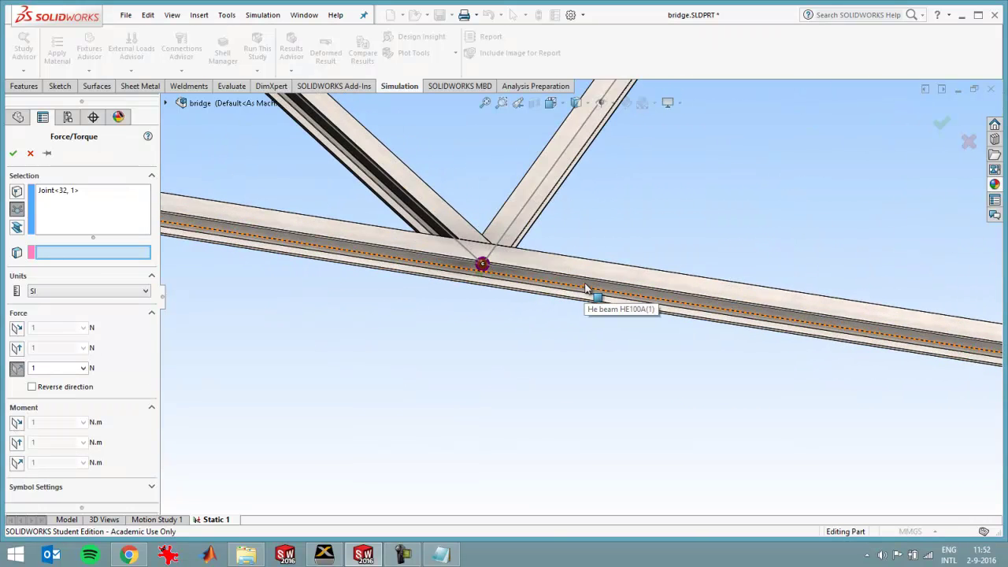
click(596, 291)
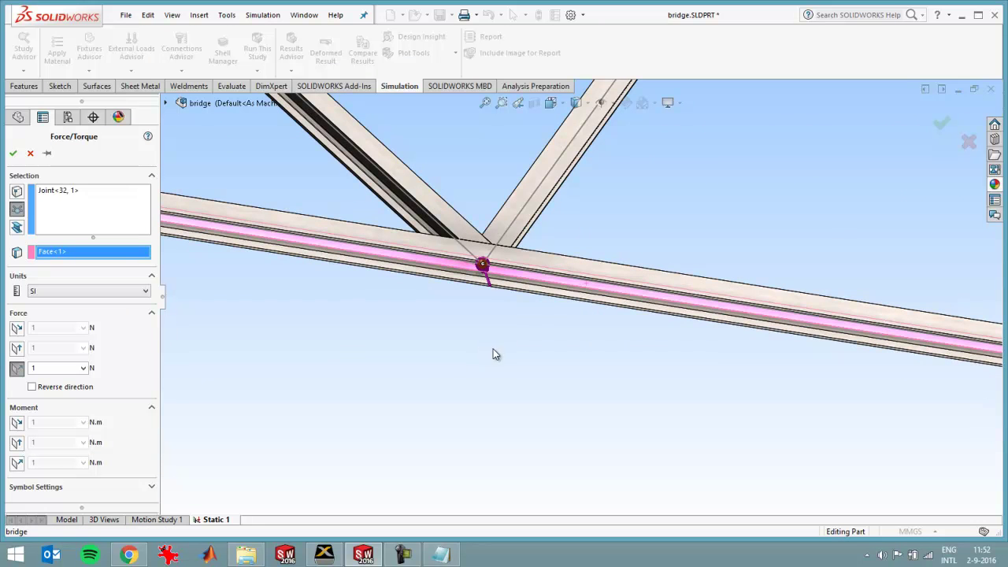
middle_drag(493, 295, 479, 346)
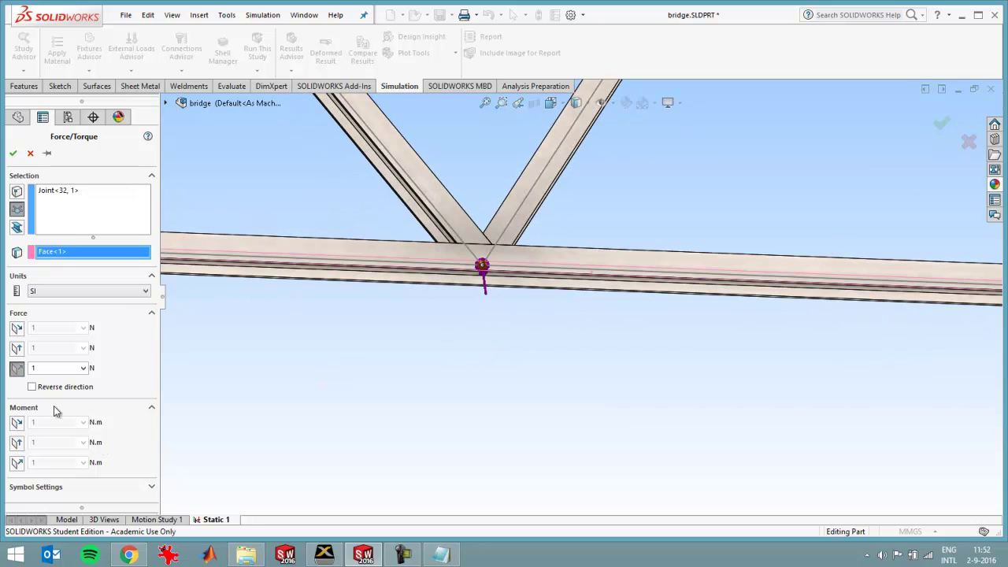
click(49, 385)
click(61, 369)
text(0000)
click(13, 153)
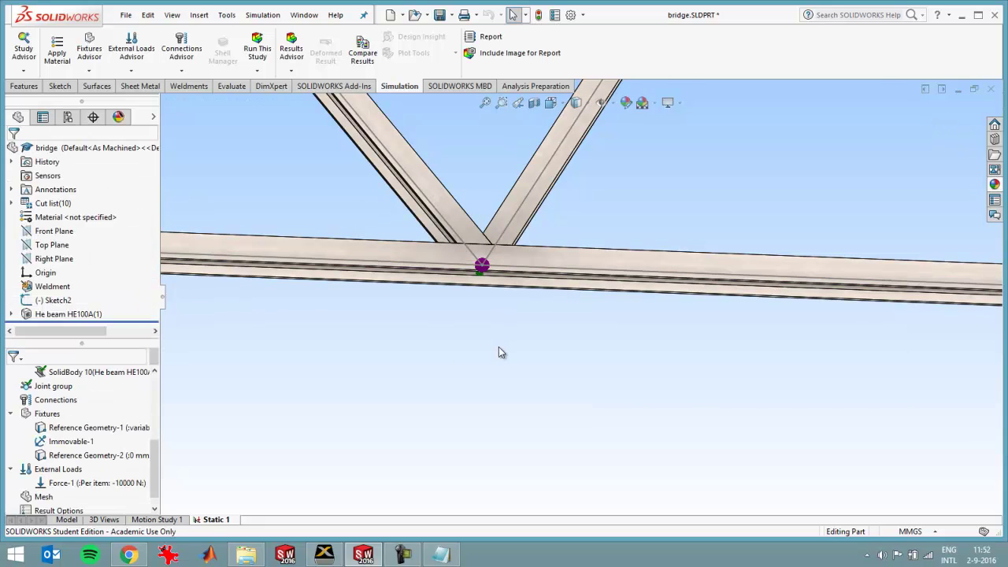
Hide all fixture symbols and zoom to fit the whole truss.
key(f)
middle_drag(499, 351, 641, 333)
scroll(573, 307, down, 3)
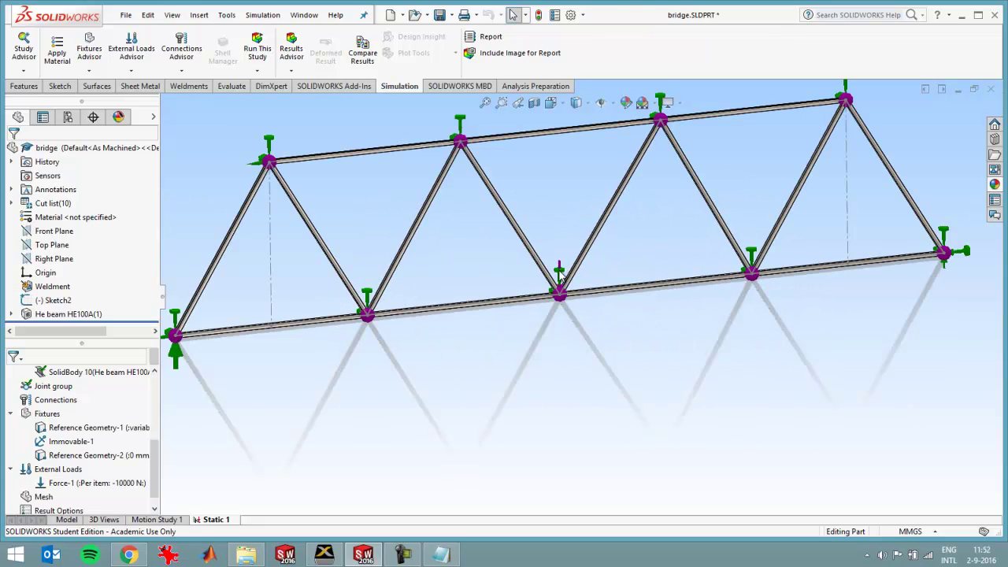
right_click(57, 417)
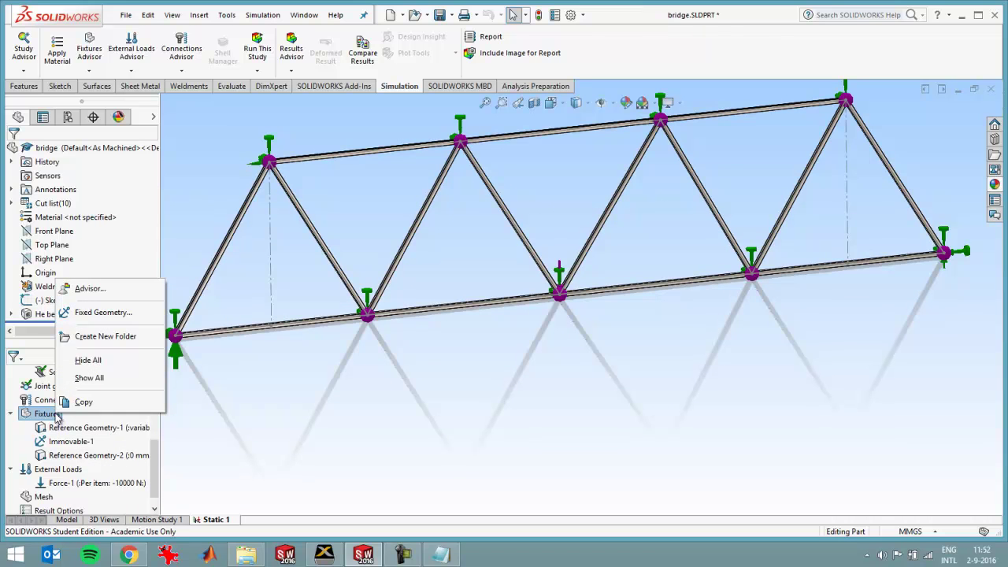
click(88, 360)
key(f)
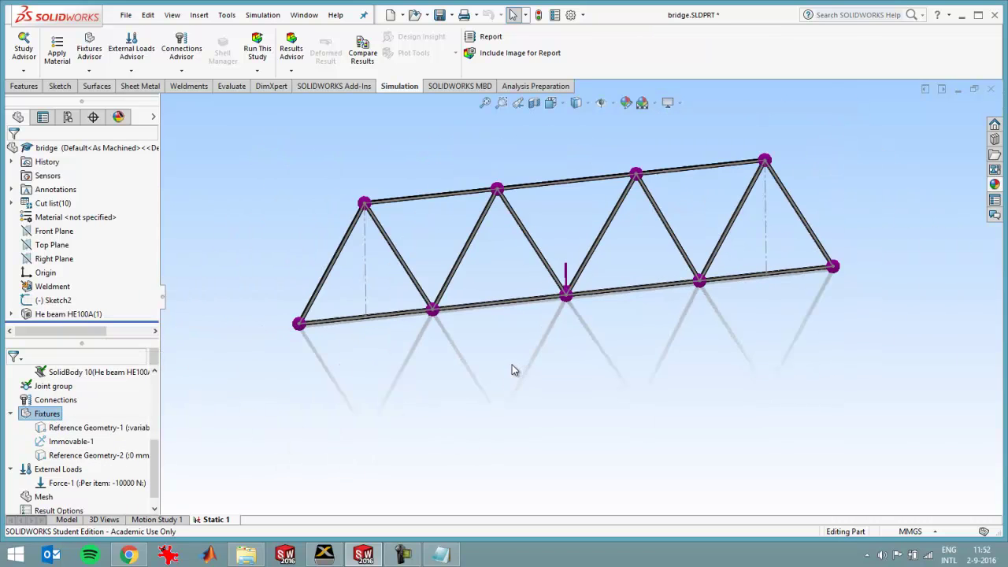
Save bridge.SLDPRT and run the Static 1 study.
drag(155, 462, 156, 382)
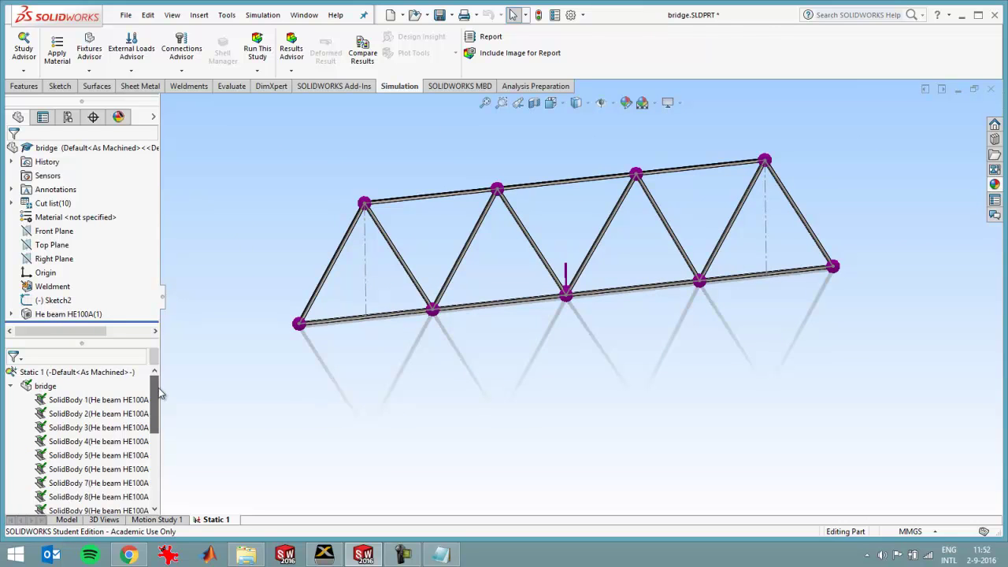
click(439, 17)
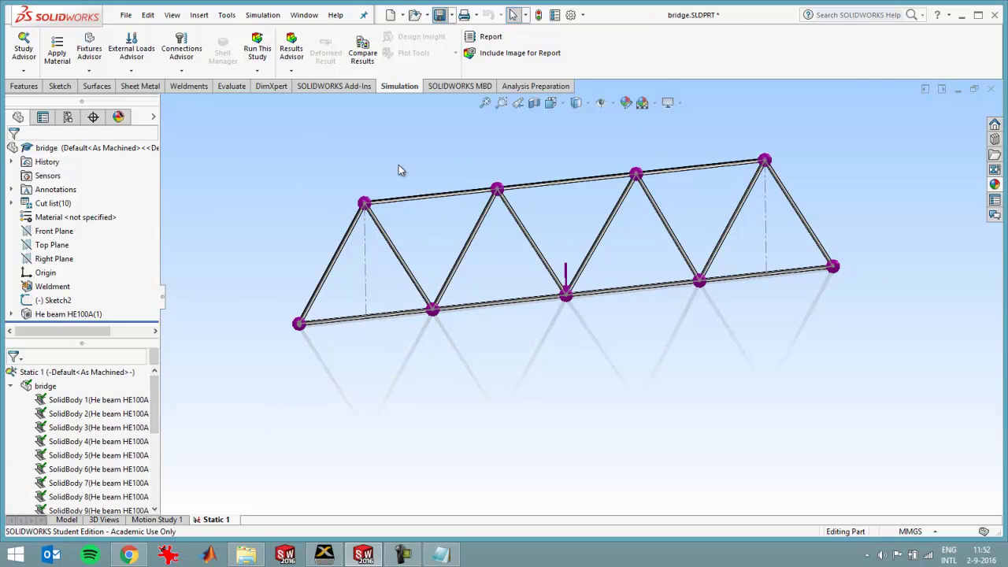
click(101, 373)
right_click(100, 373)
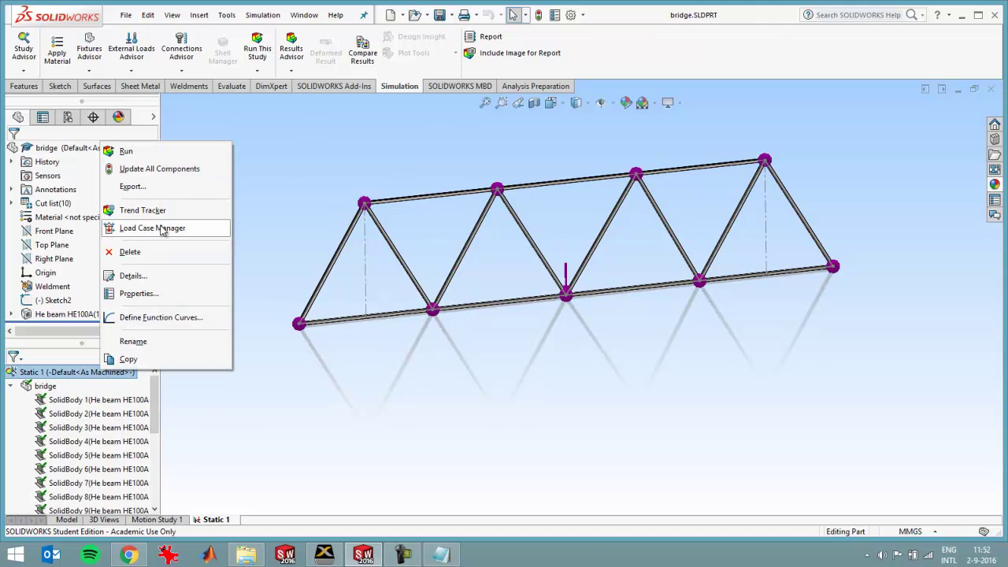
click(158, 153)
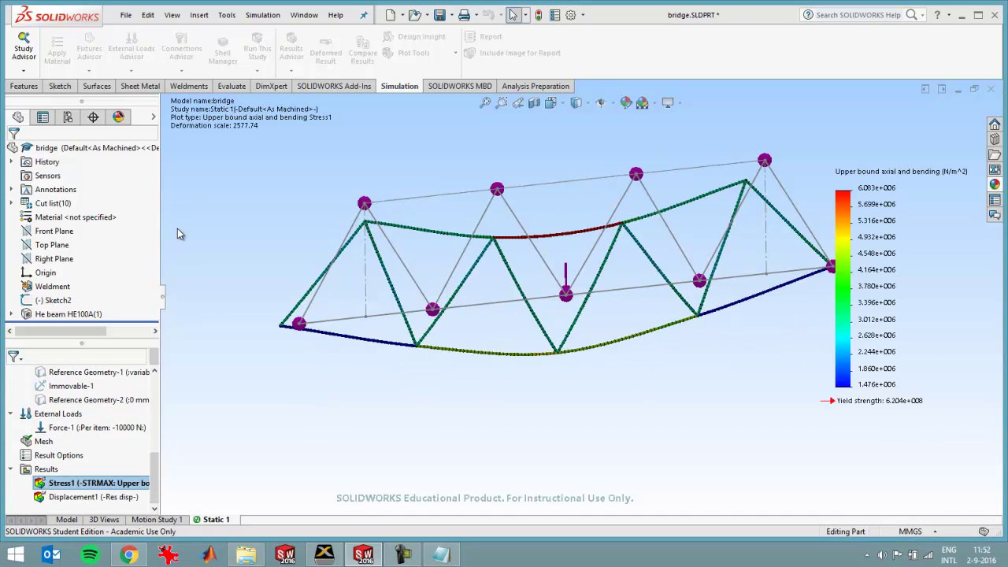
Create a beam diagram showing Moment about Dir2 as Shear-Moment Plot1.
right_click(44, 469)
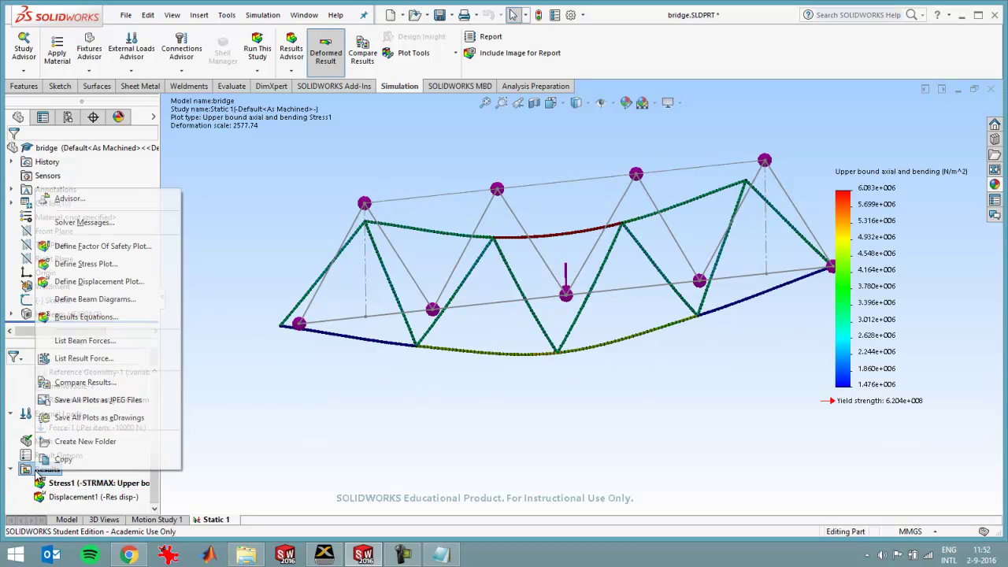
click(99, 301)
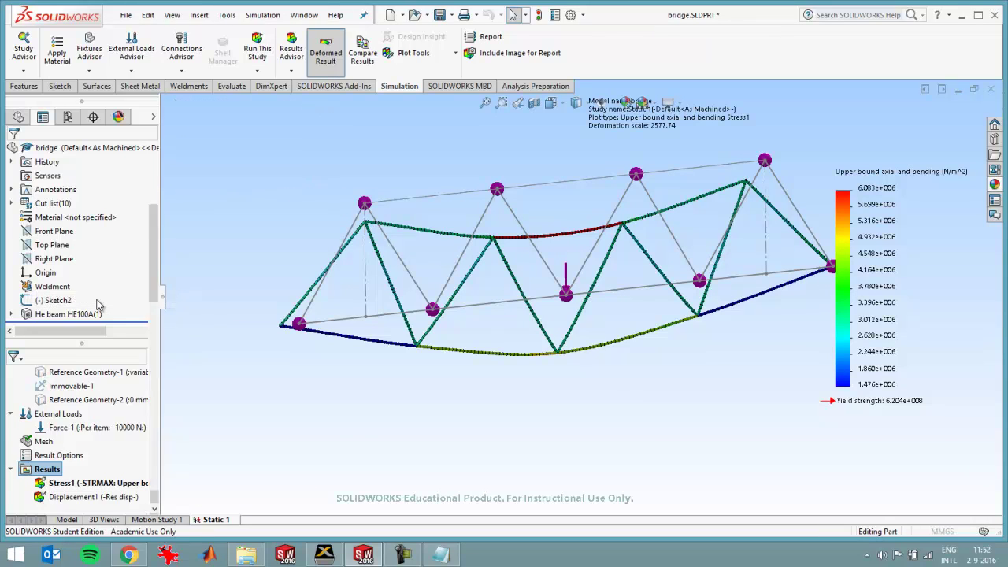
click(108, 226)
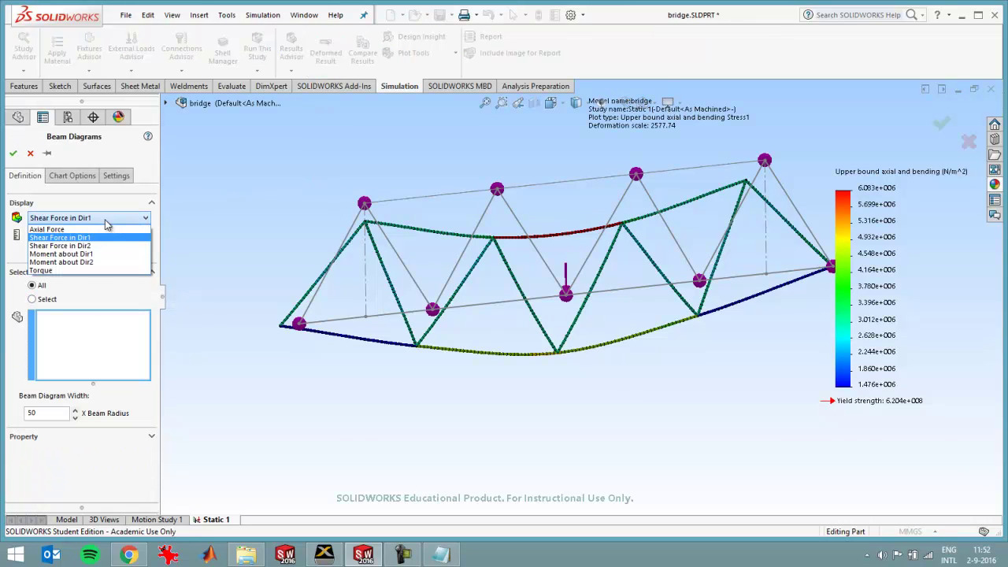
click(102, 264)
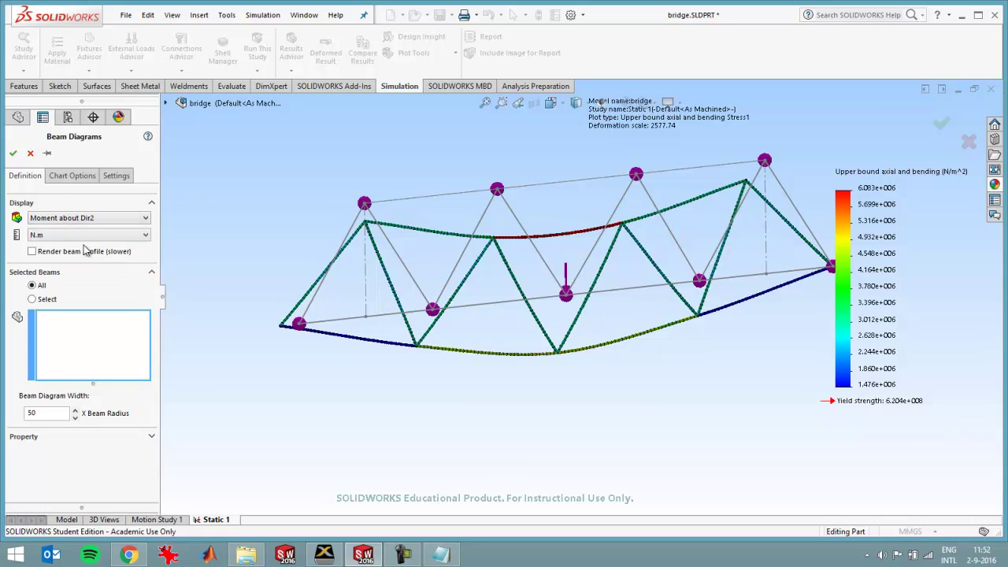
click(13, 157)
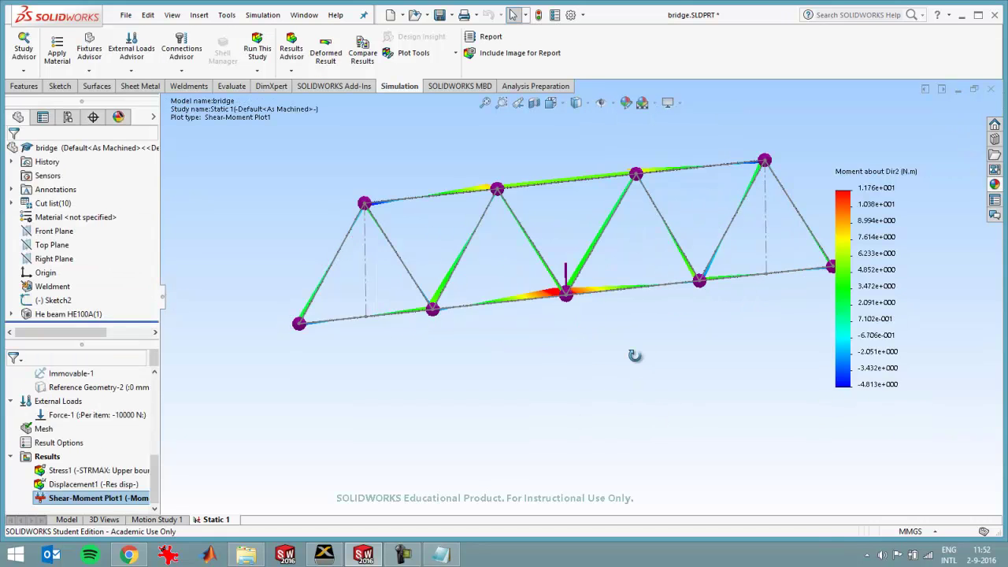
middle_drag(634, 355, 642, 399)
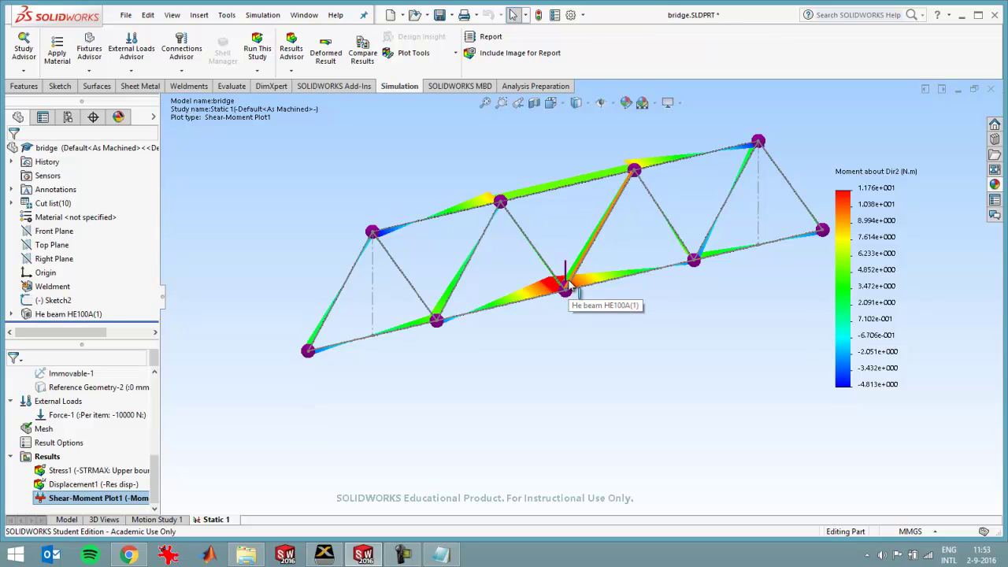
middle_drag(565, 286, 498, 215)
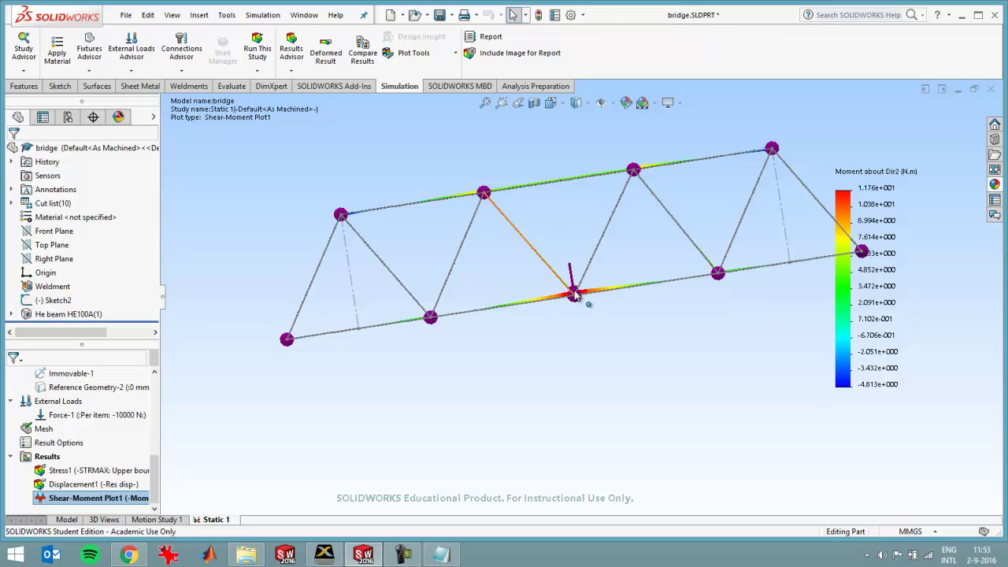
middle_drag(587, 299, 599, 339)
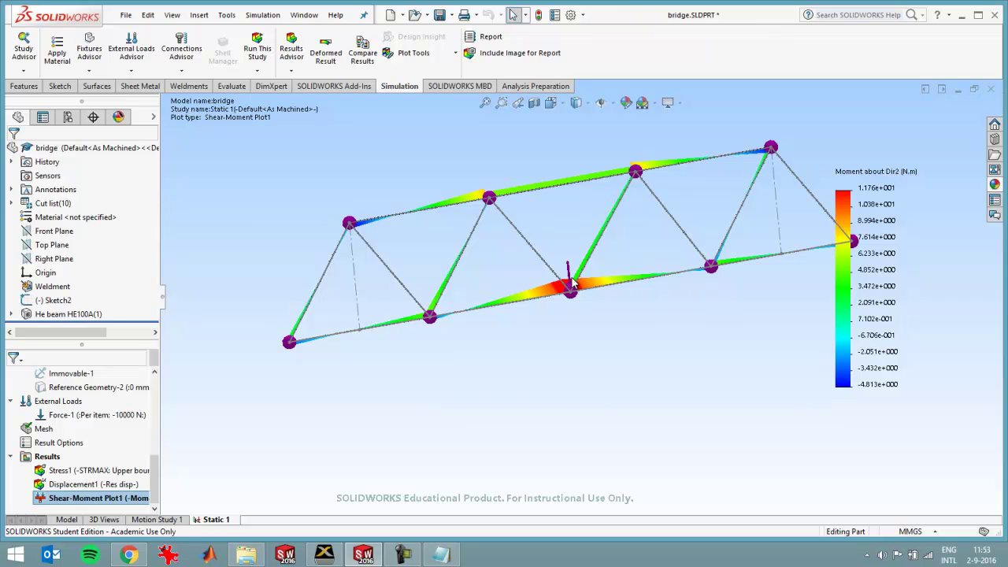
middle_drag(583, 287, 597, 297)
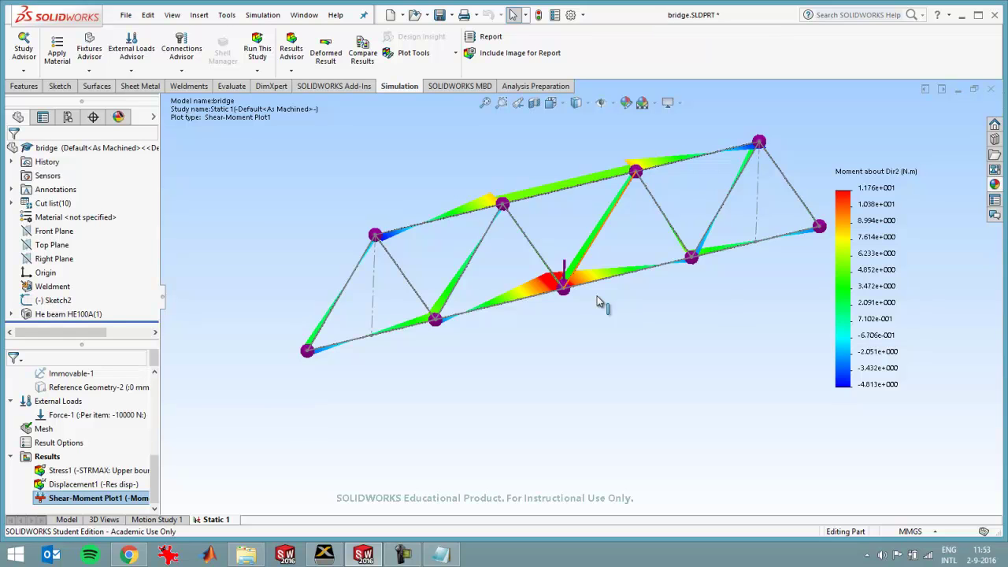